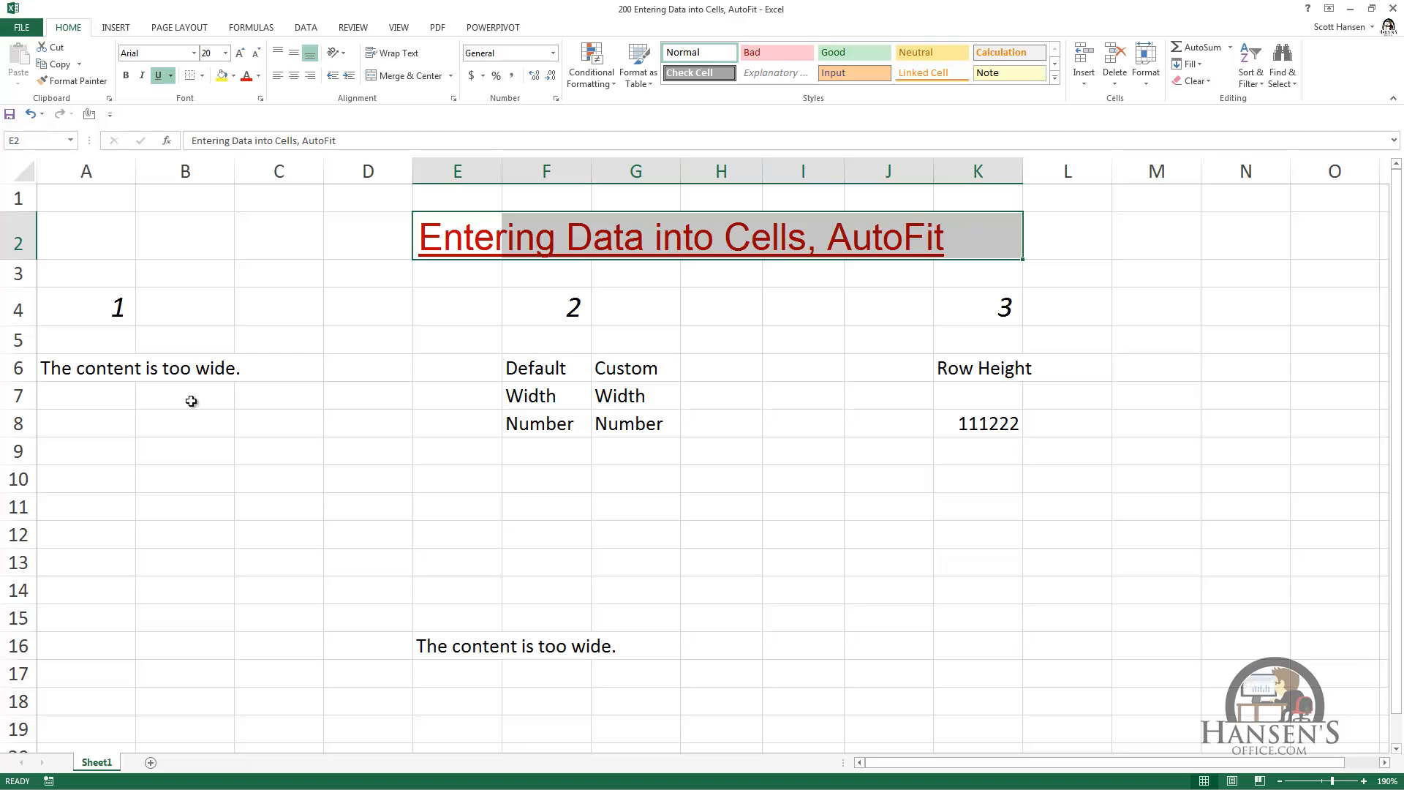
Step: Enter the text "The content is too wide." in cell A8
click(105, 418)
text(Th)
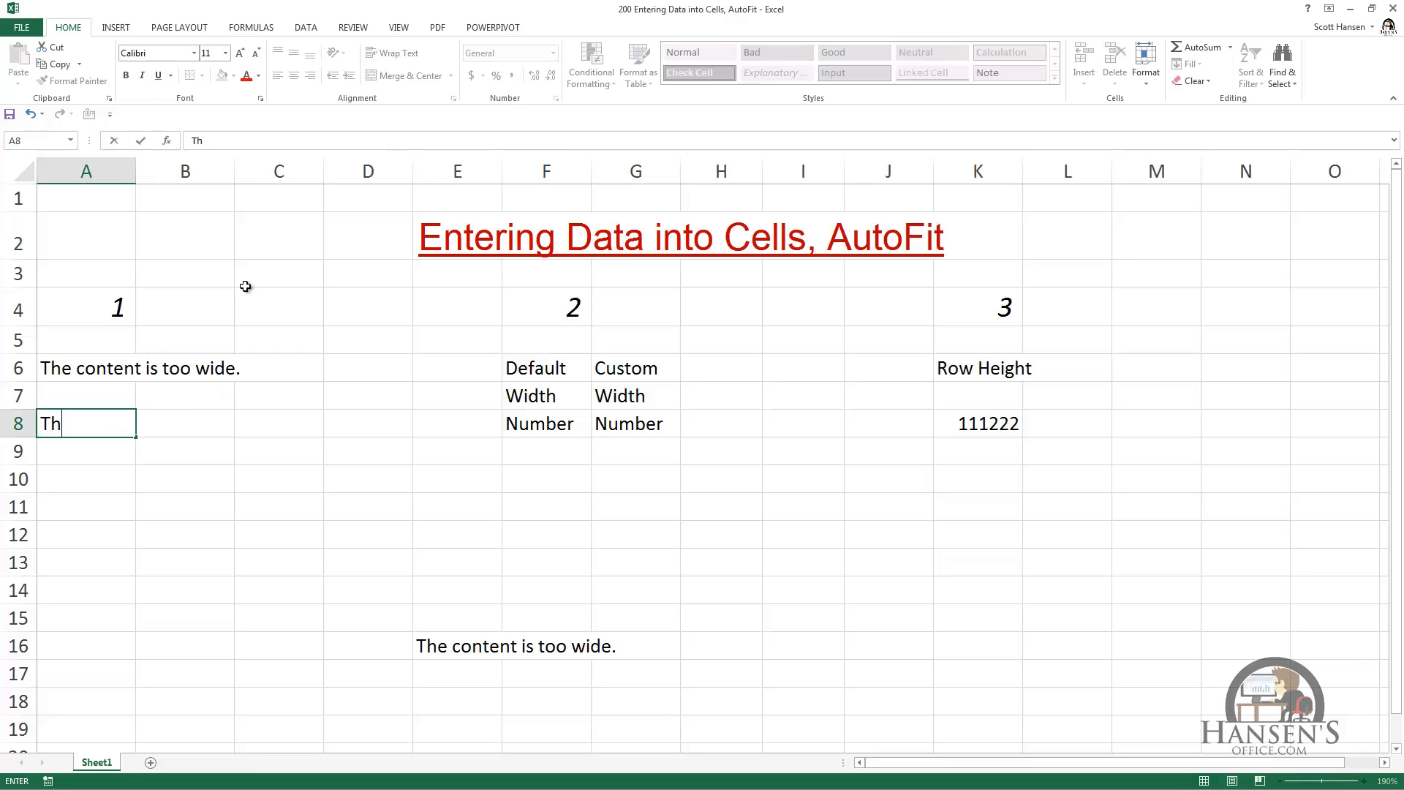
text(e content is too wid)
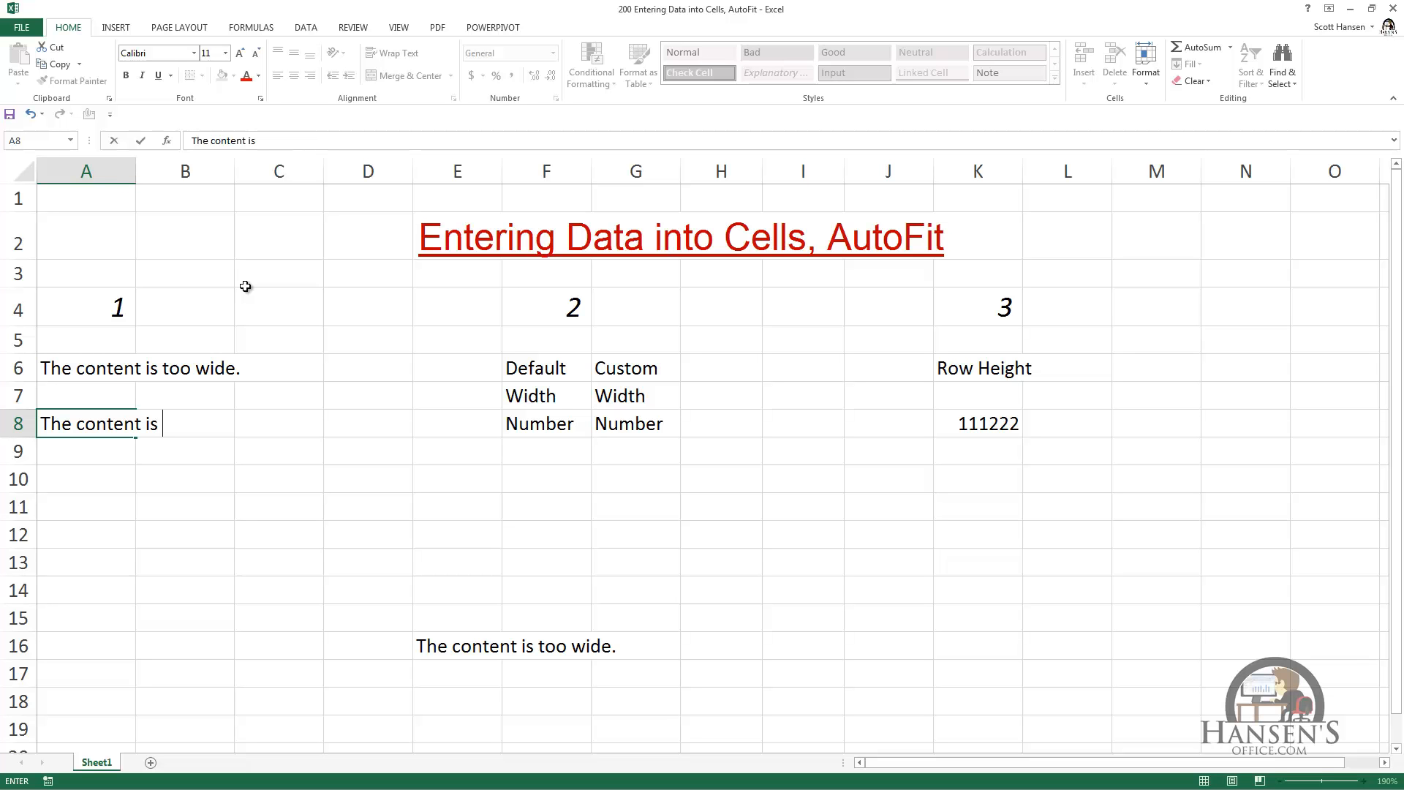
text(e.)
key(ctrl+Return)
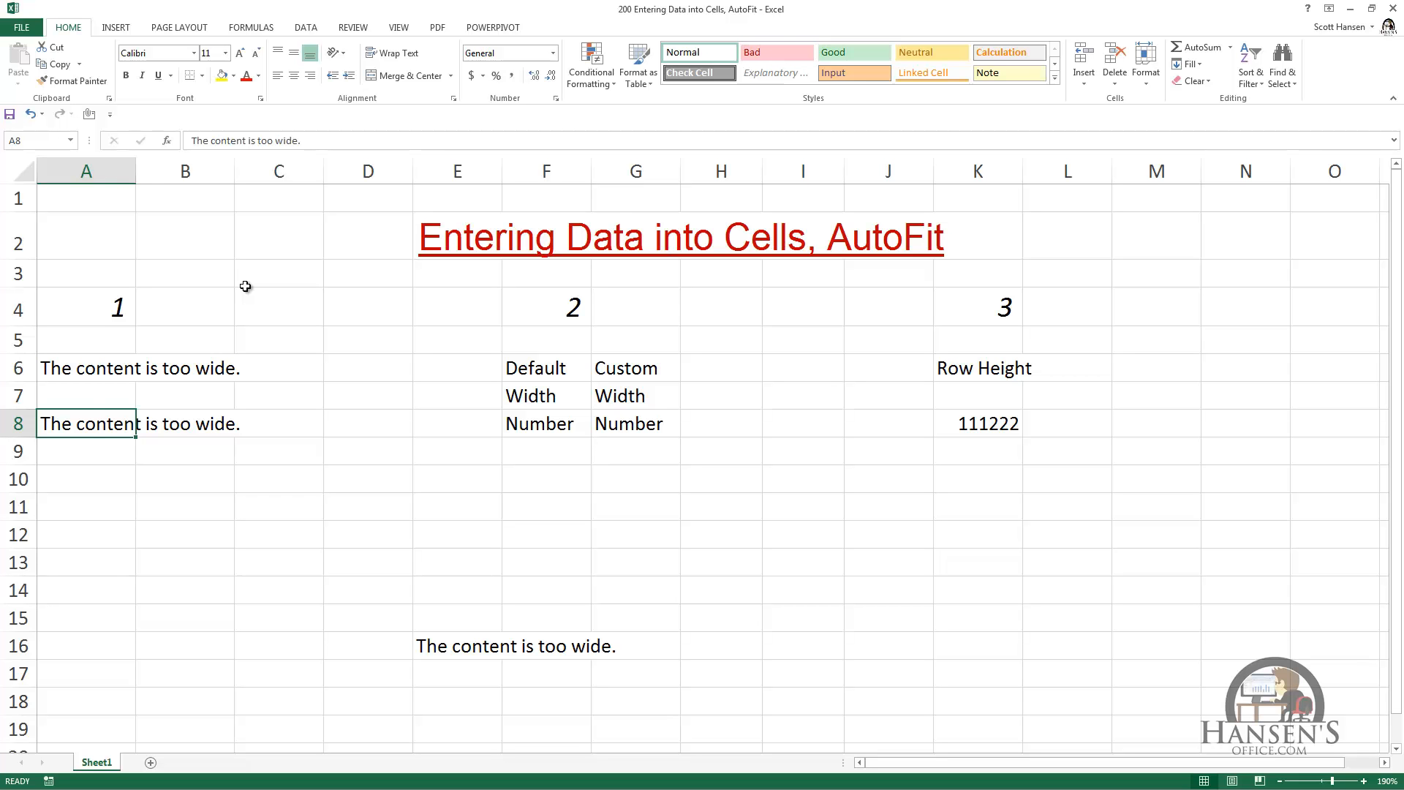
Step: Enter "I know" in cell B8 beside the long text, and clear that cell again
key(Right)
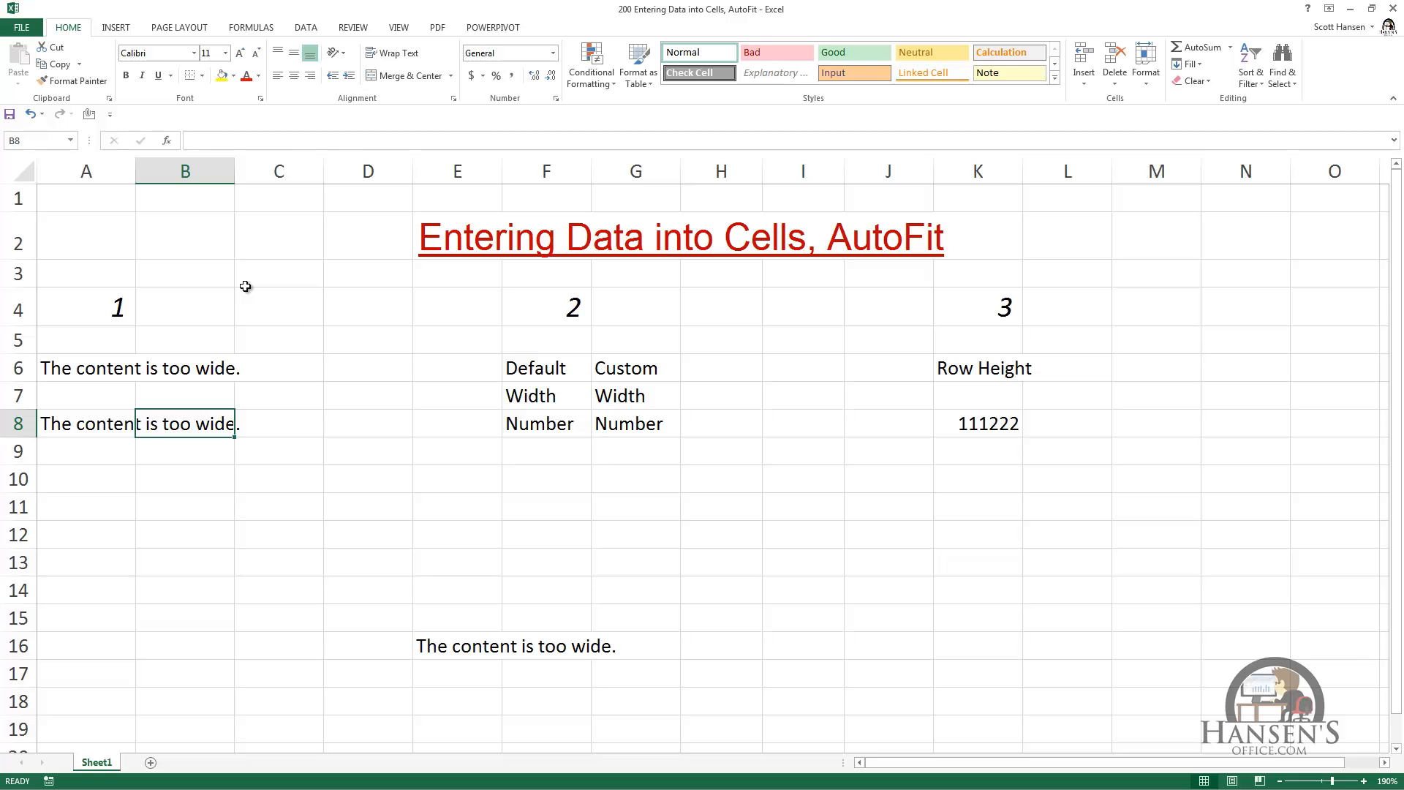
text(I know)
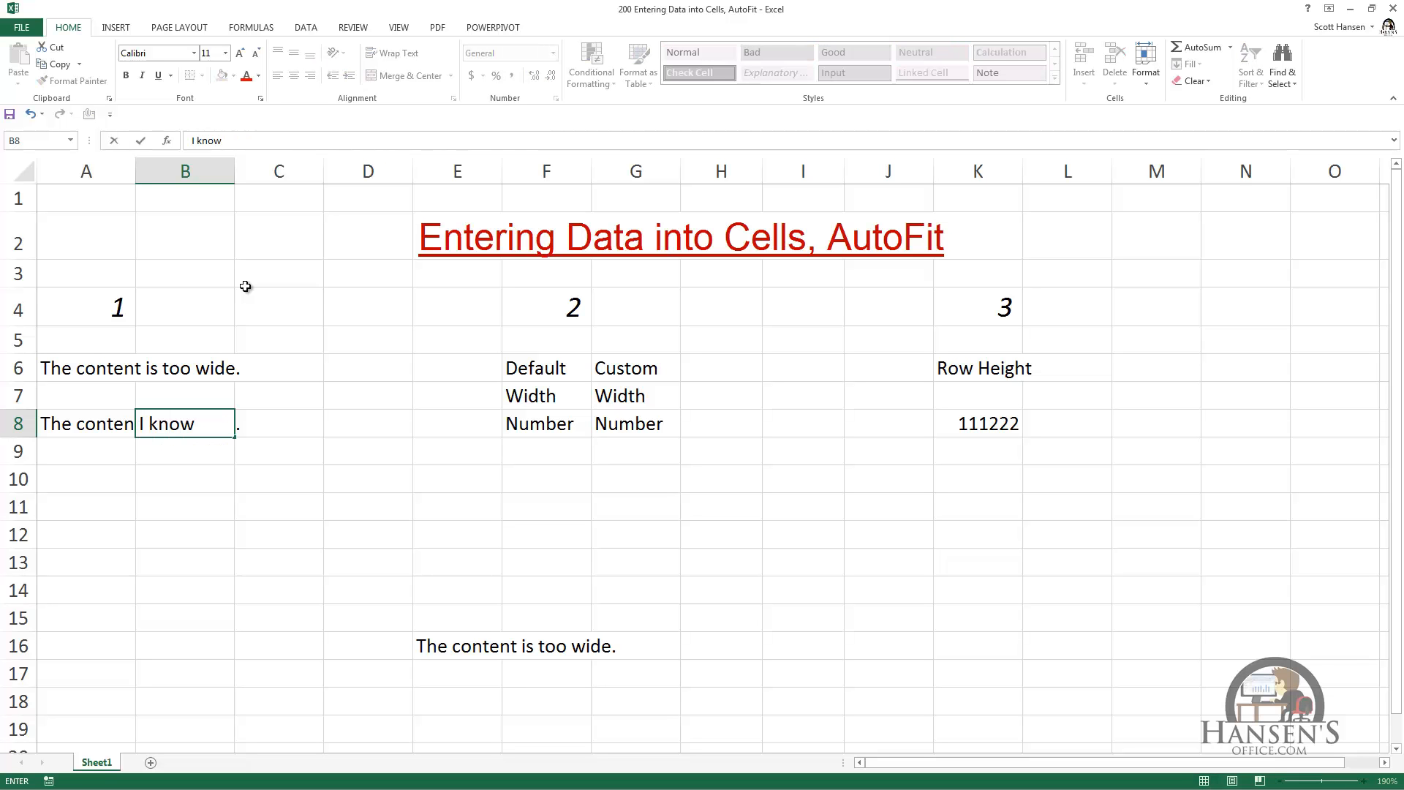
key(Return)
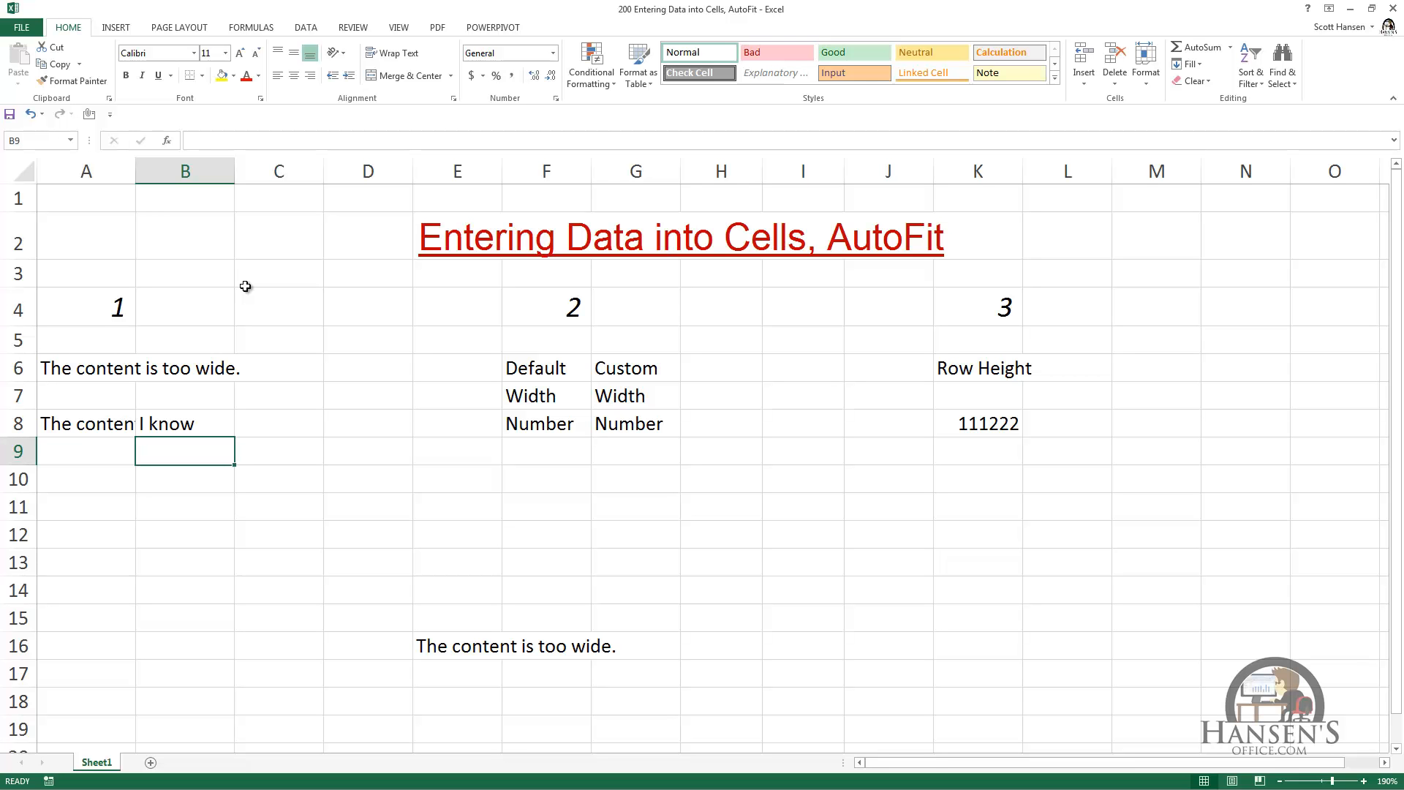
key(Up)
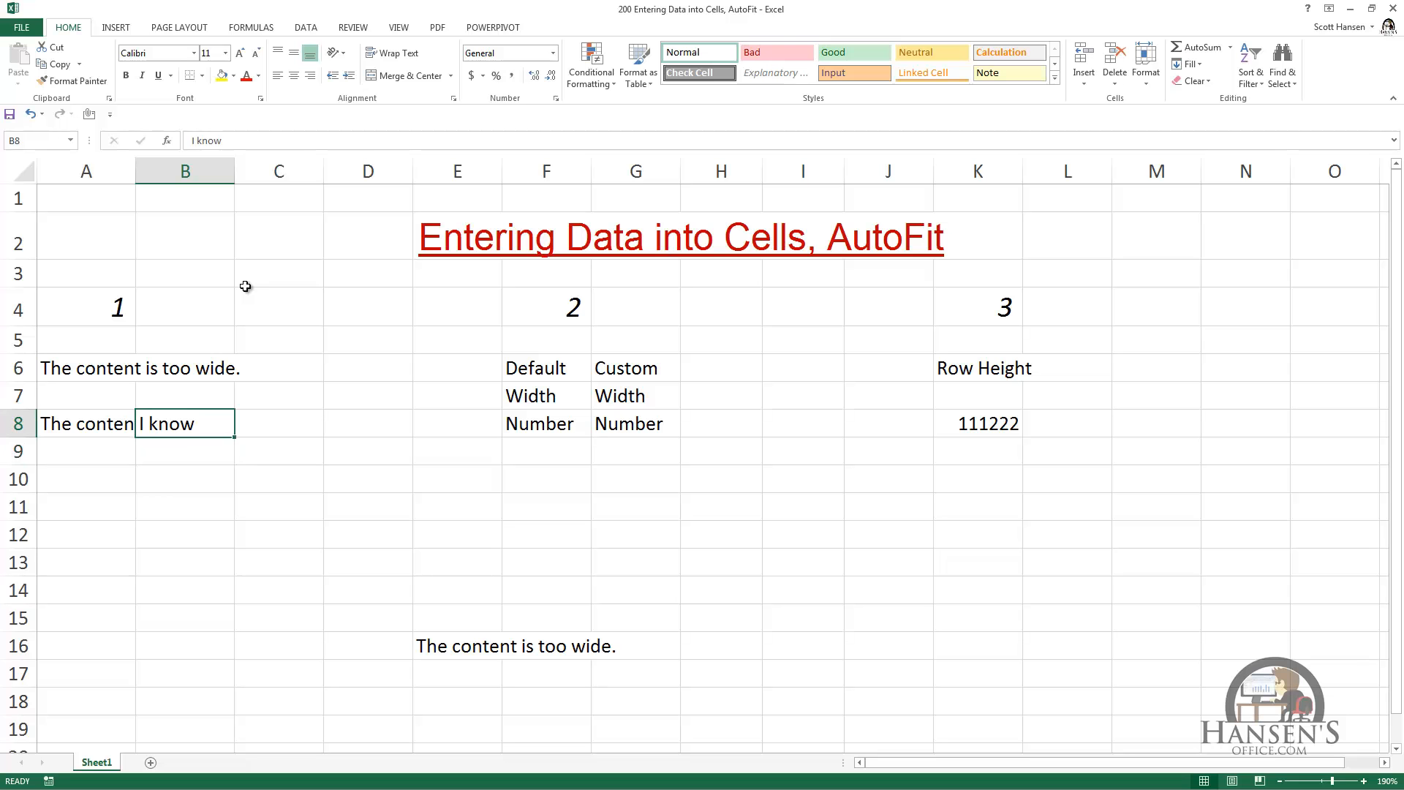
key(Delete)
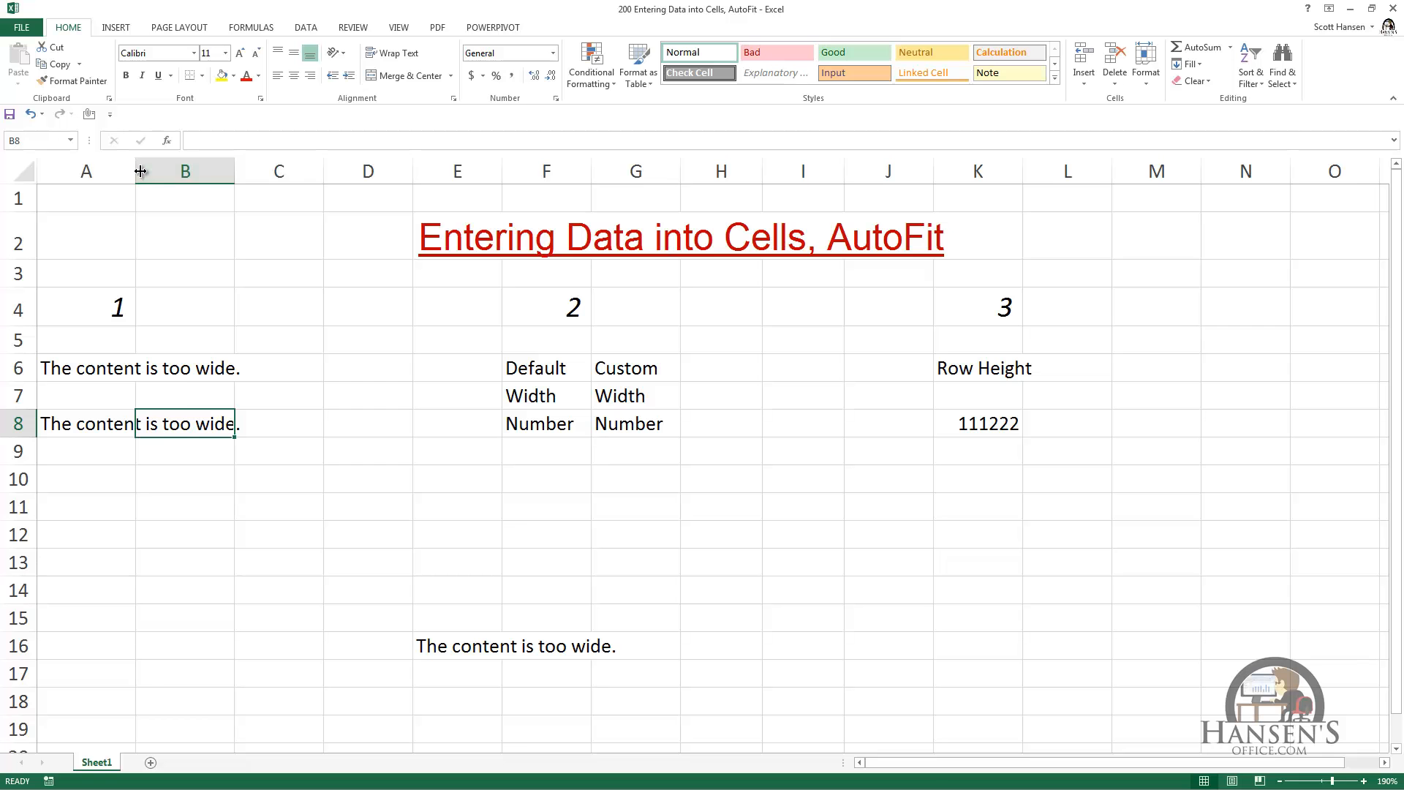
Step: Narrow column A slightly by hand, and AutoFit its width to the longest entry
drag(140, 171, 126, 207)
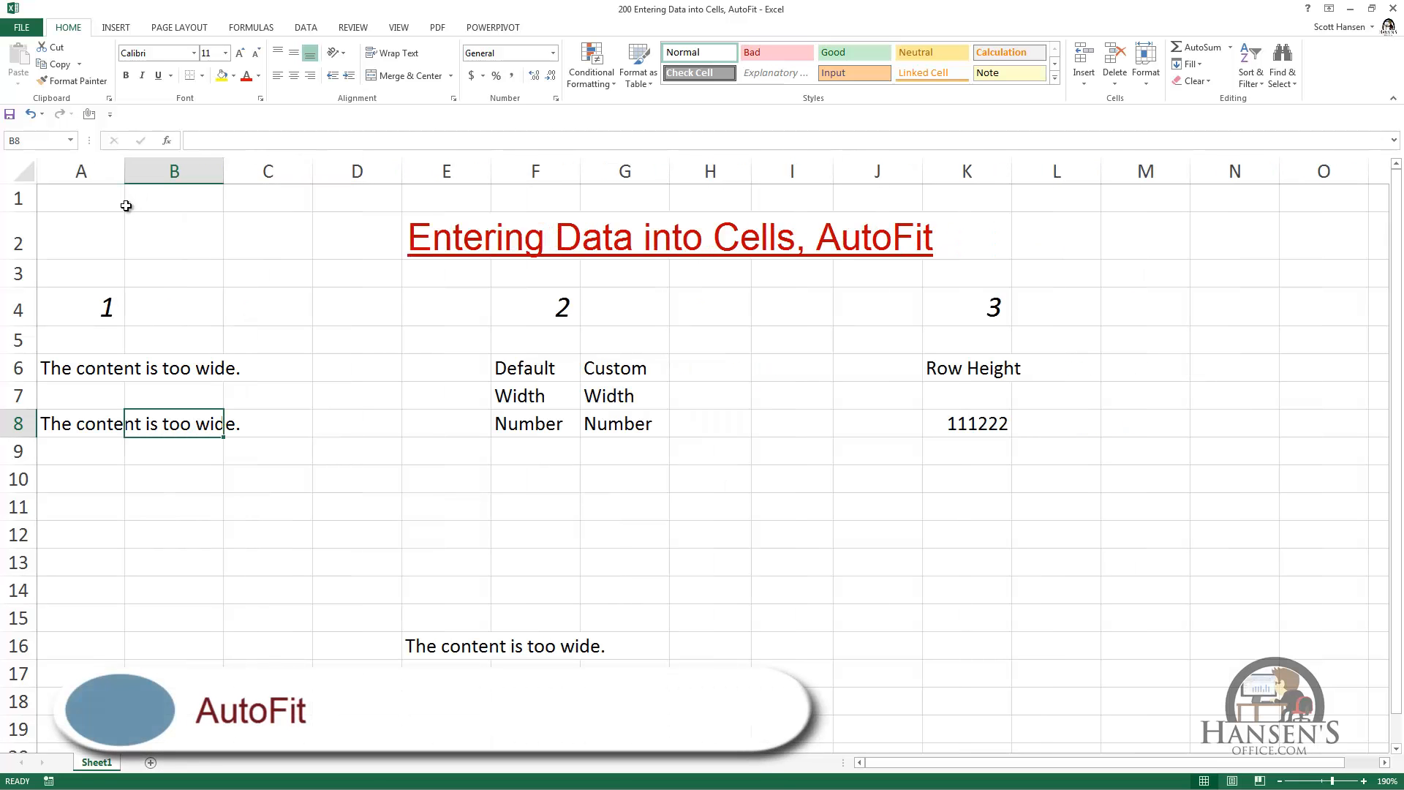
double_click(124, 166)
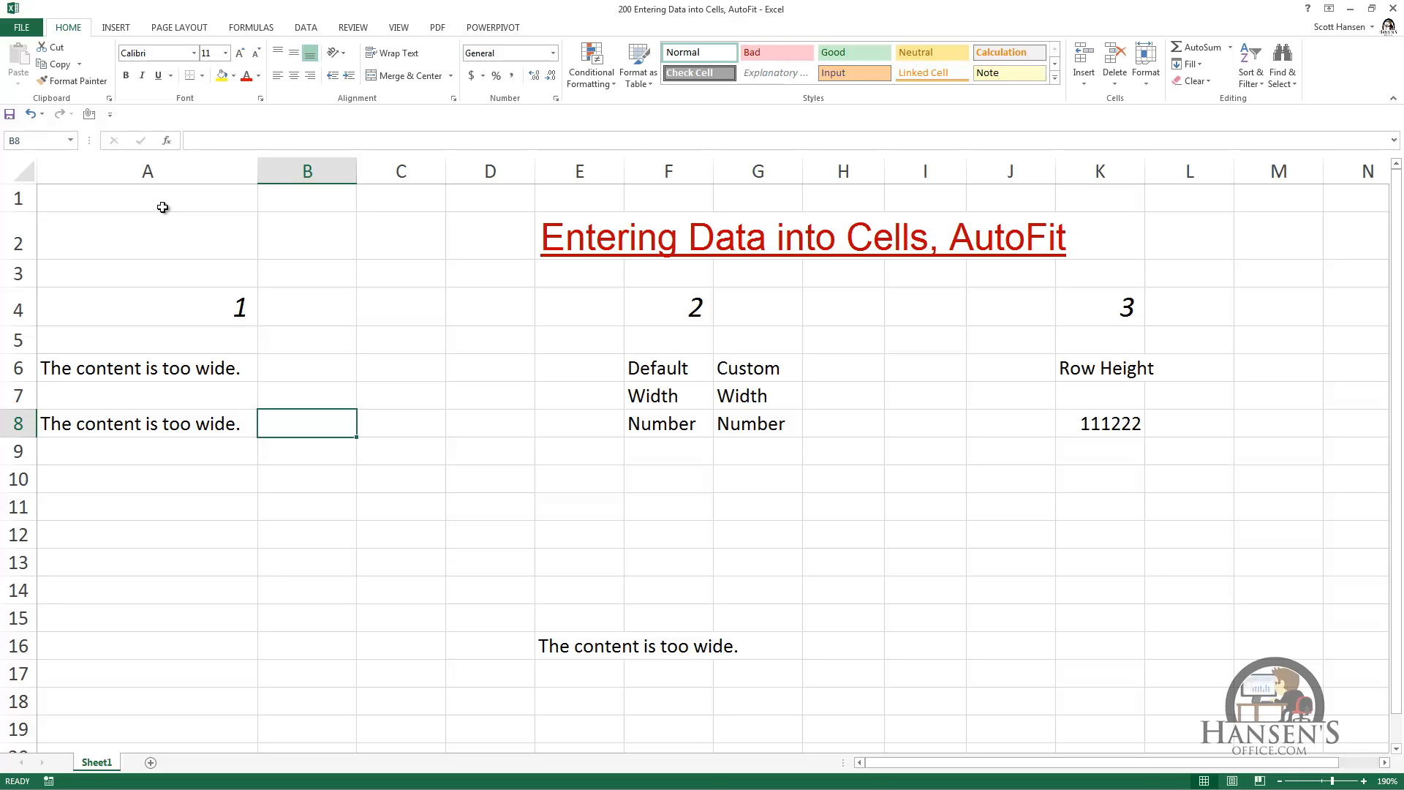
Step: Copy the text in cell A8 into every cell of the range A6:C8
key(Left)
key(ctrl+c)
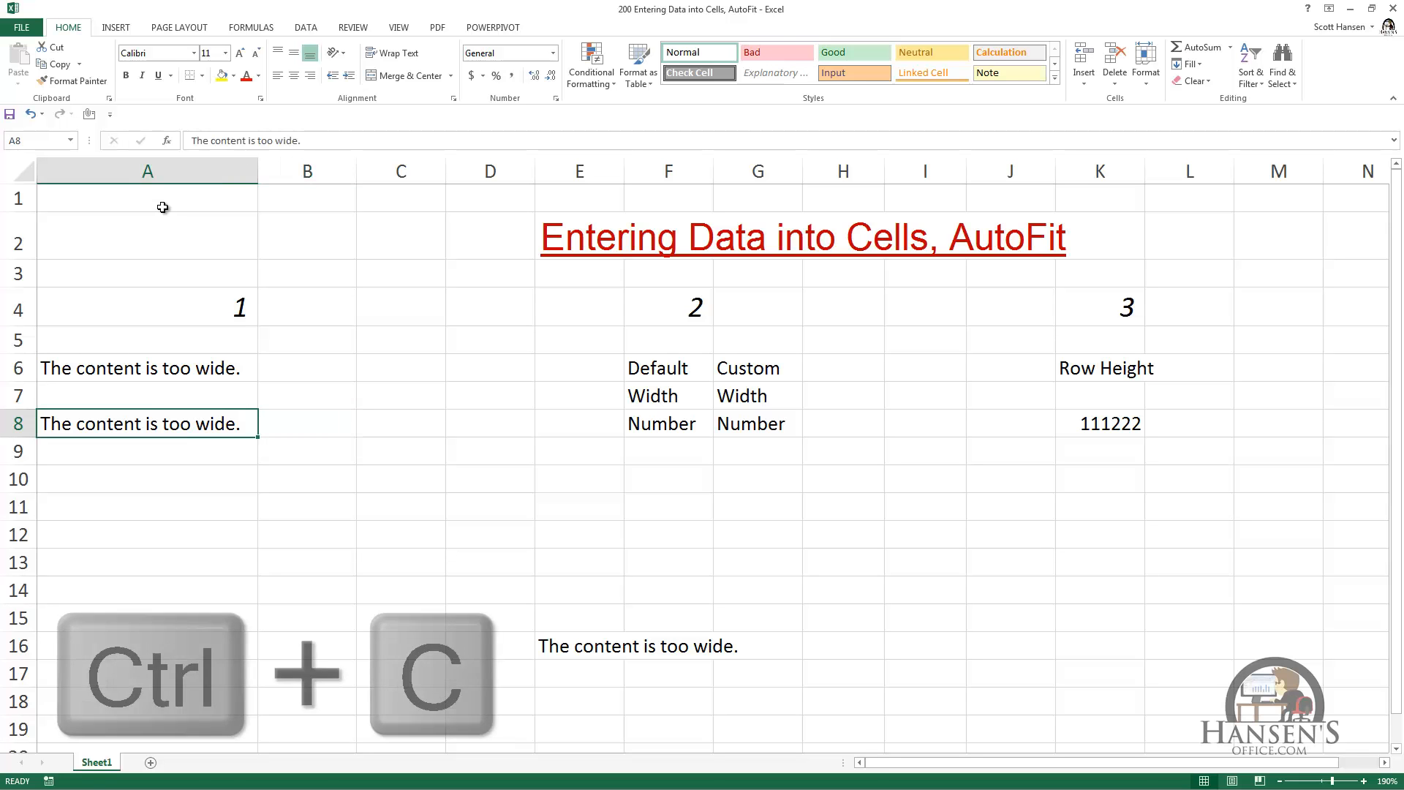
key(Up)
key(Up)
key(shift+Right)
key(shift+Right)
key(shift+Down)
key(shift+Down)
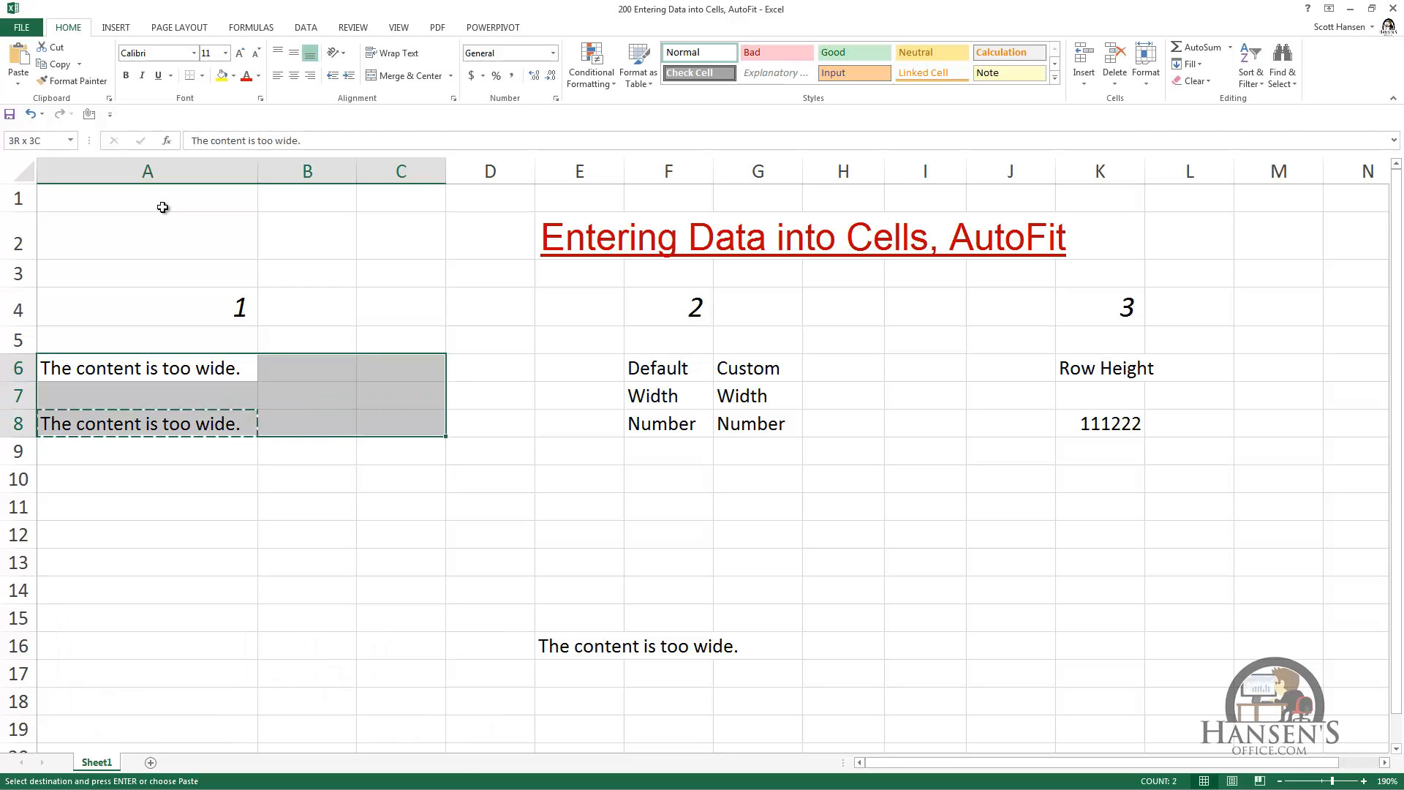
key(Return)
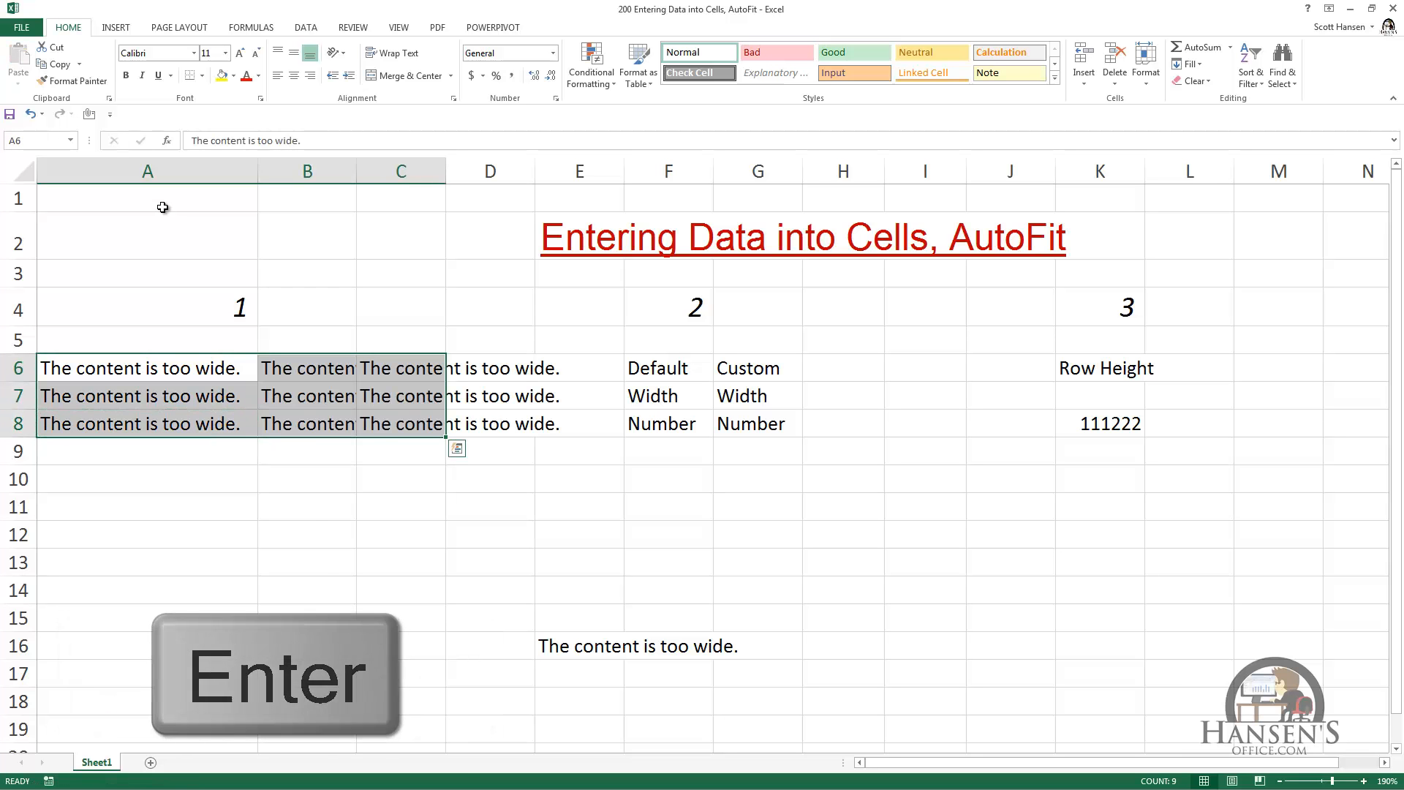
key(Down)
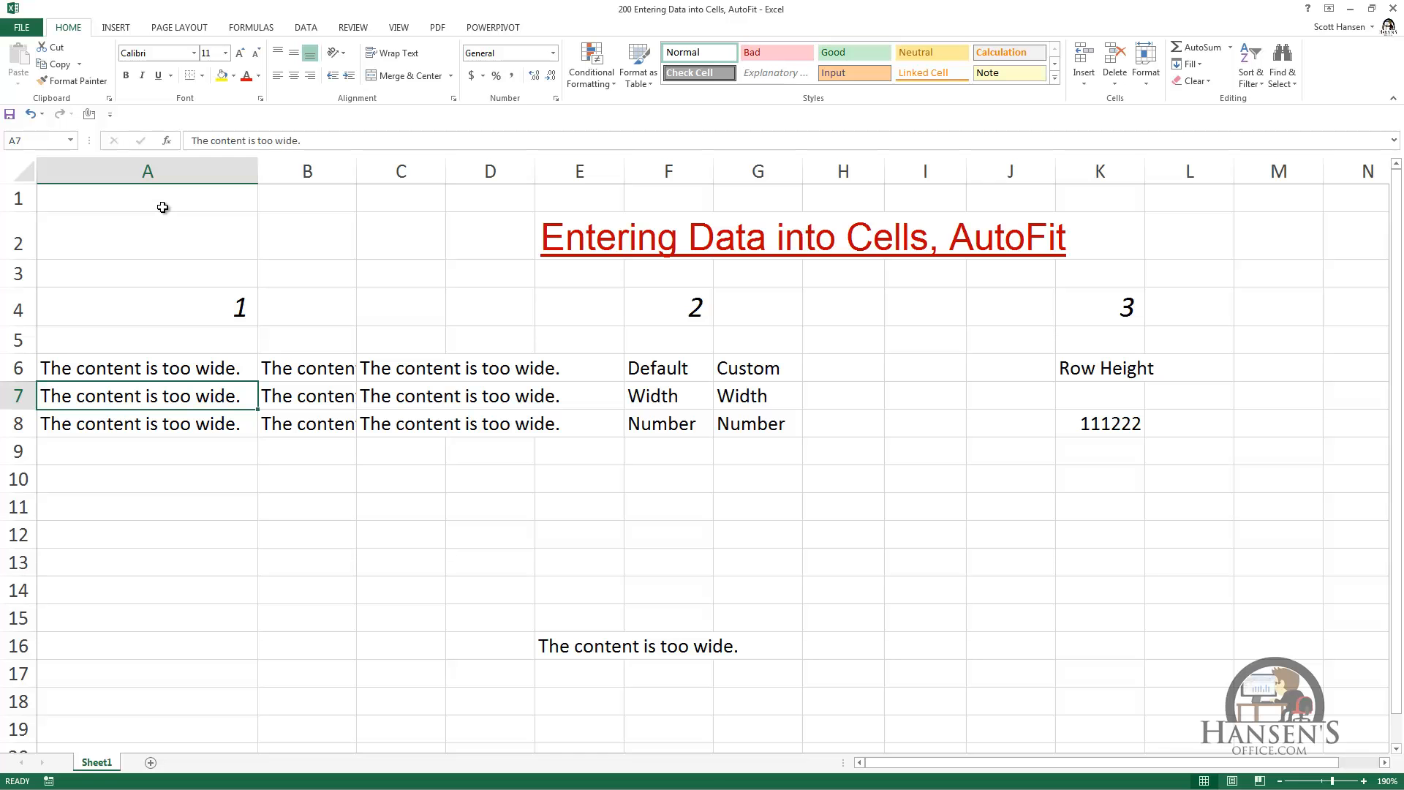
Step: Narrow column A until its text is cut off, and AutoFit columns A through C together
drag(257, 173, 145, 176)
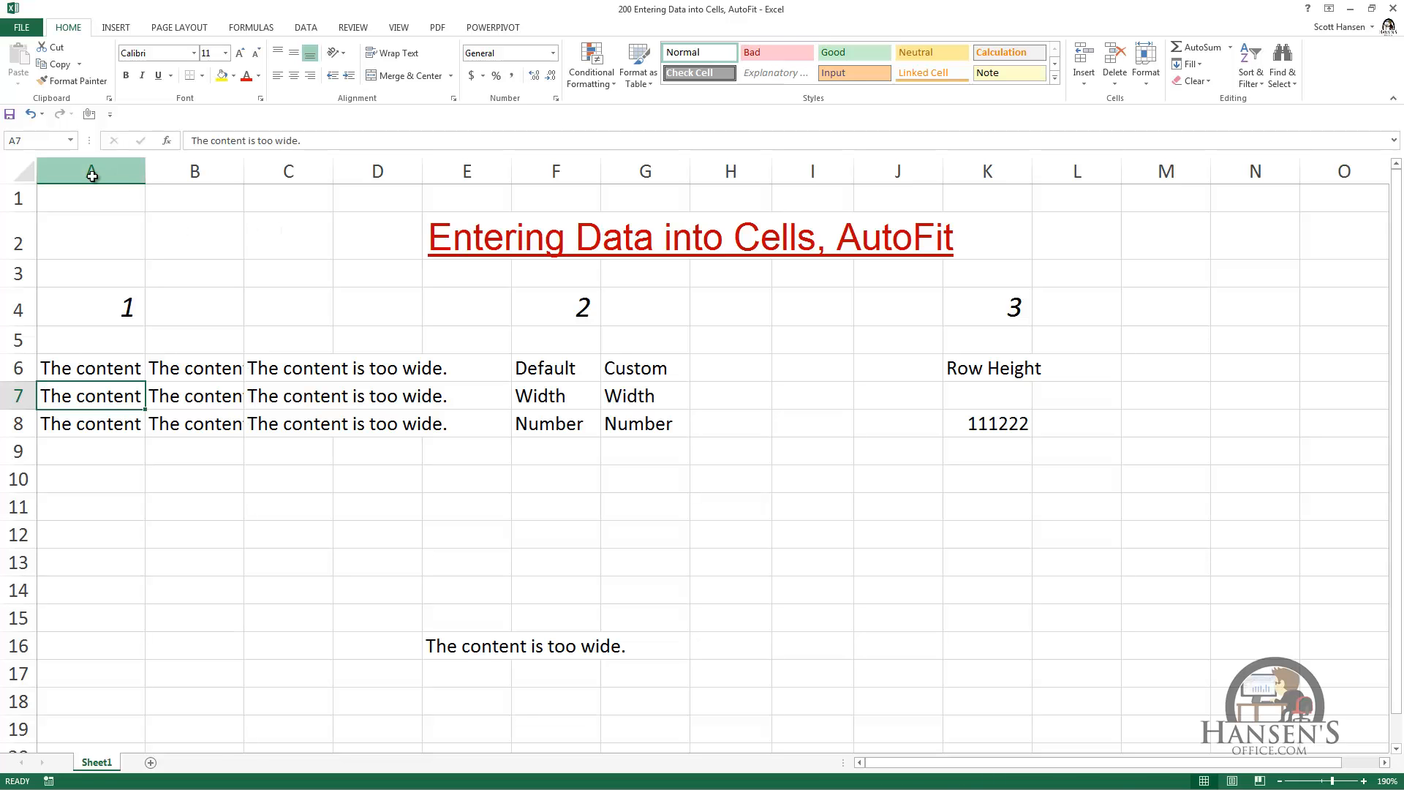
drag(89, 173, 289, 173)
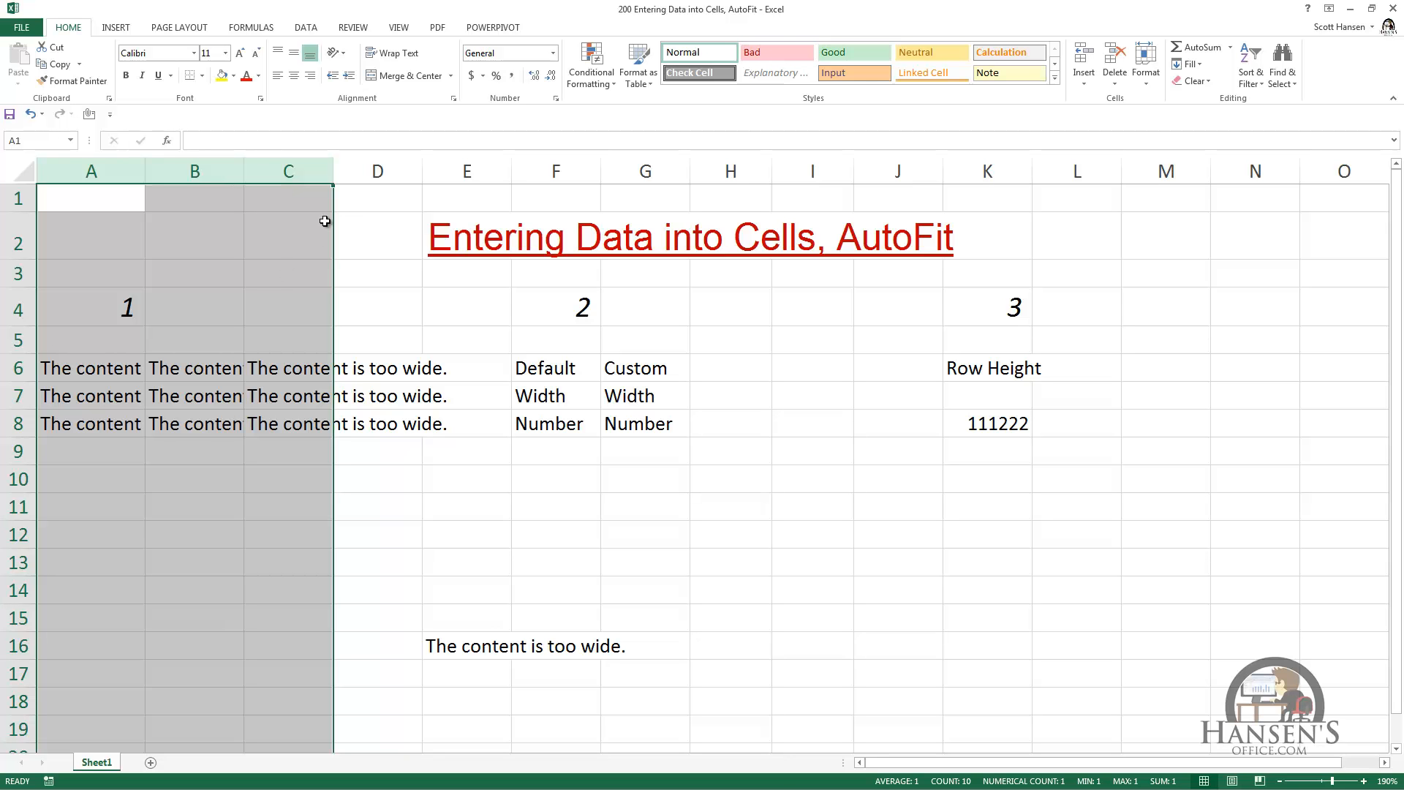
double_click(334, 171)
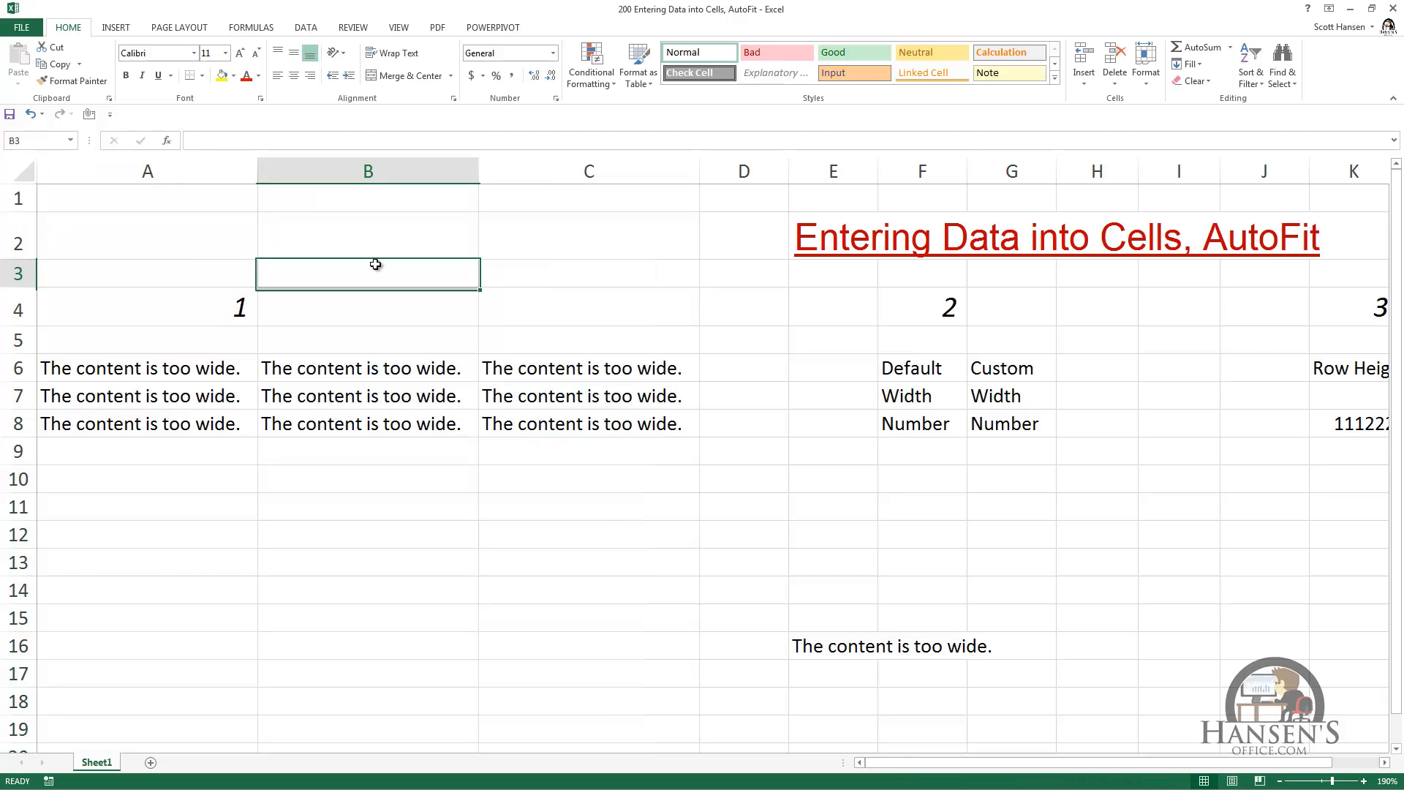
click(379, 267)
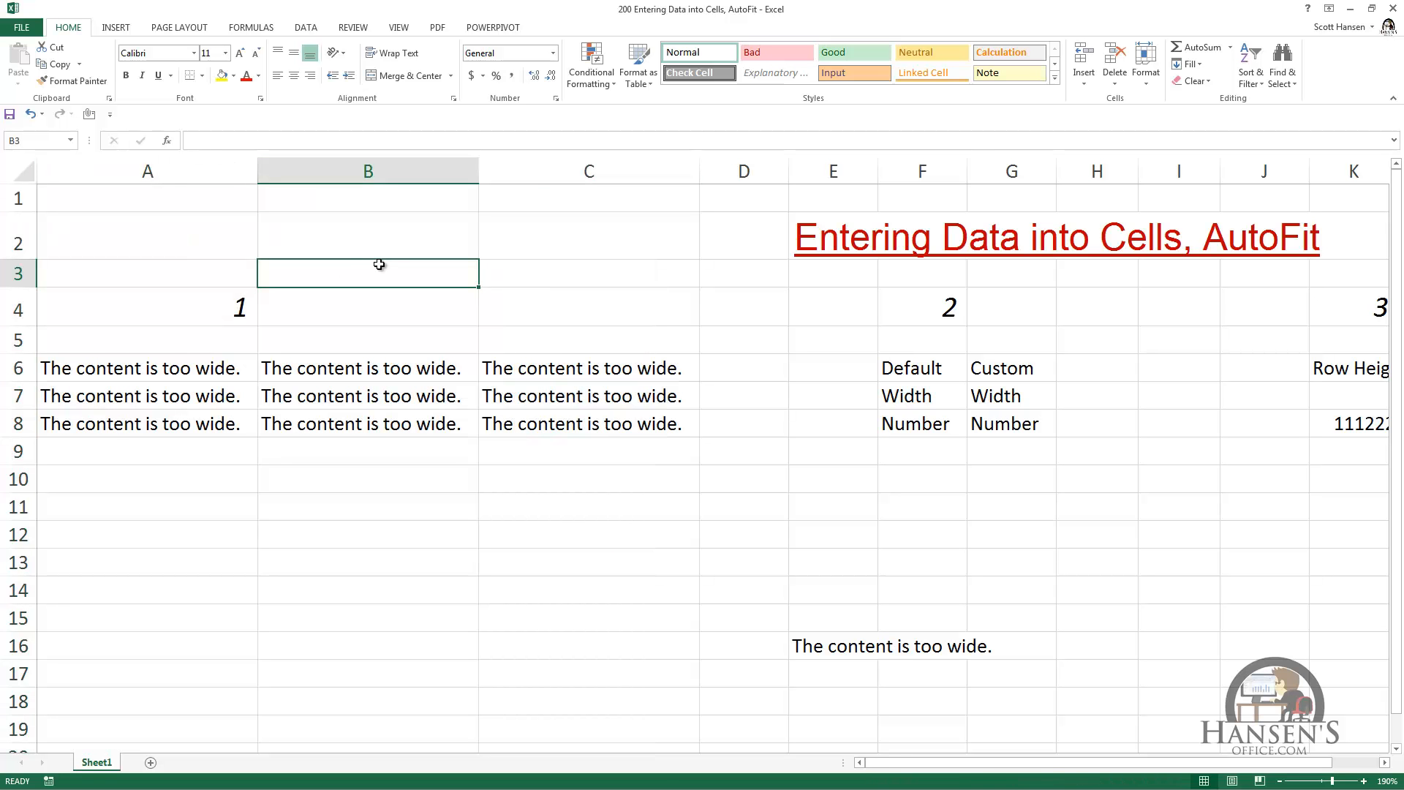
Step: AutoFit all columns of the worksheet at once, and undo that width change
key(ctrl+a)
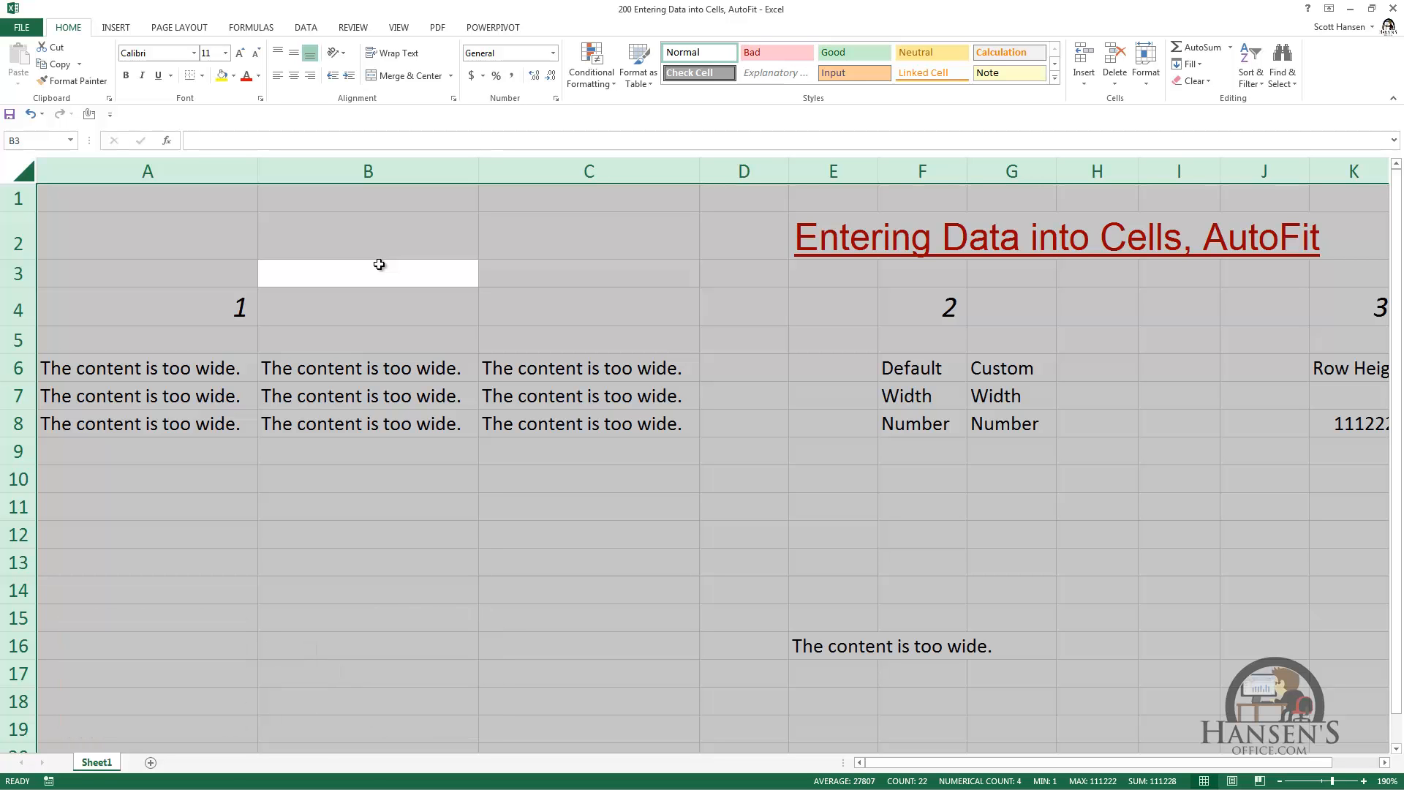
double_click(789, 172)
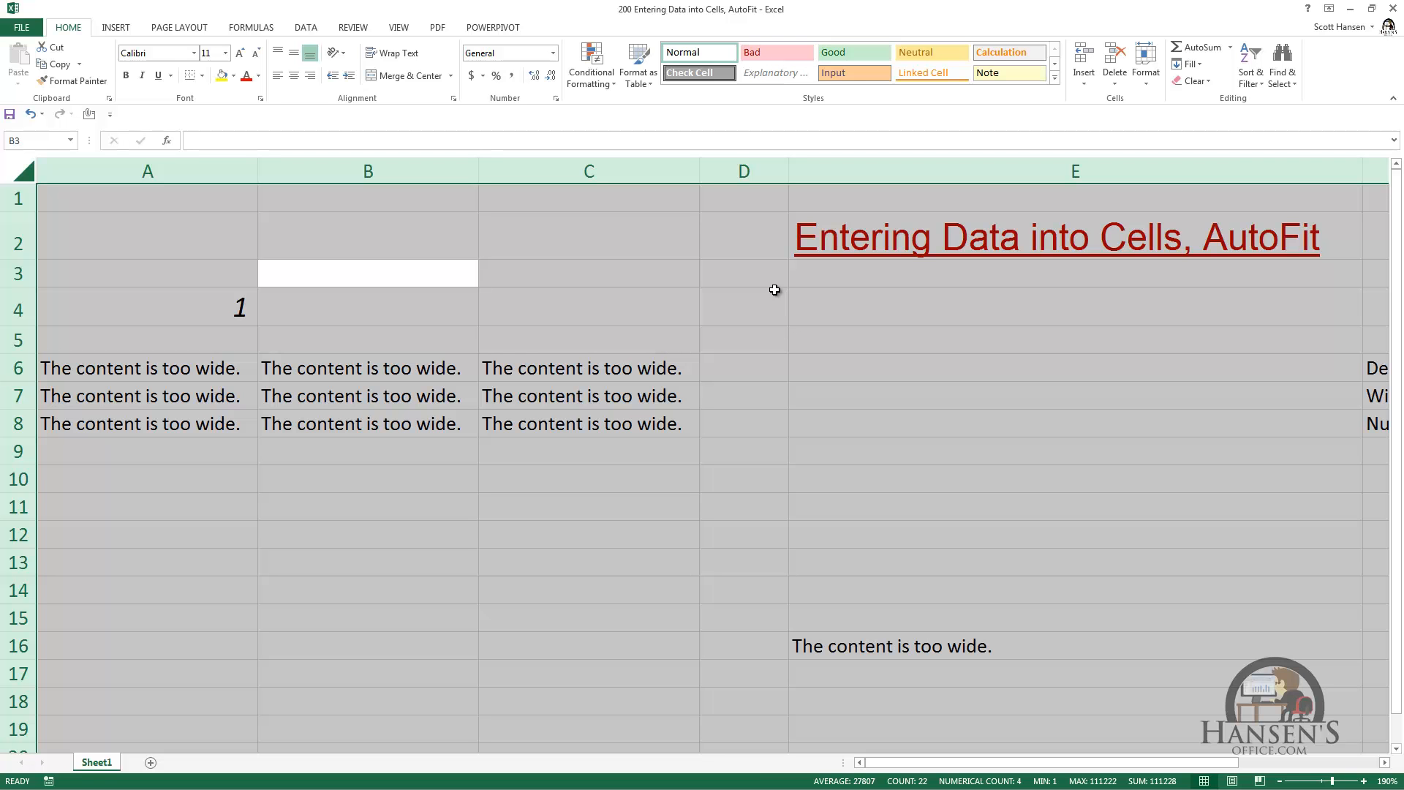
key(ctrl+z)
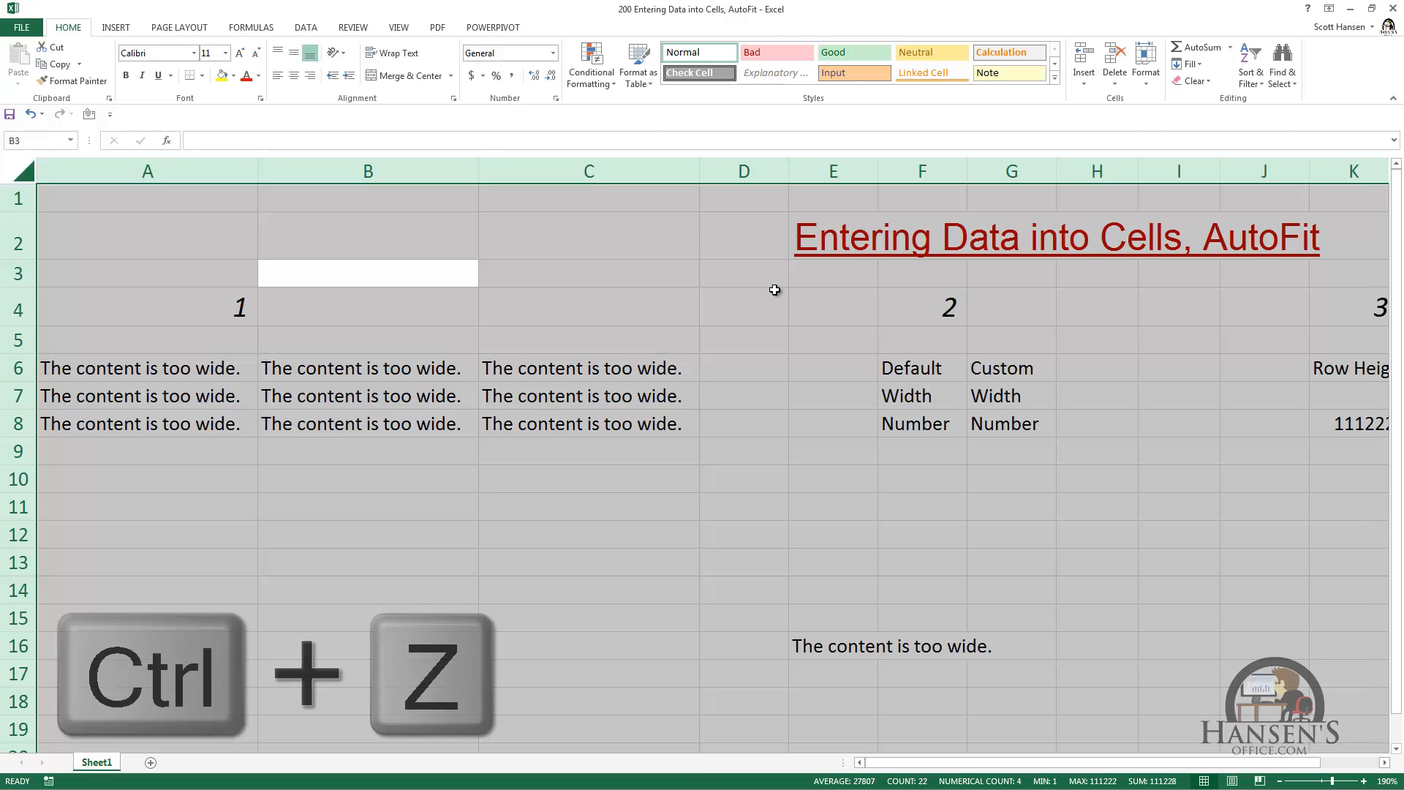
click(527, 229)
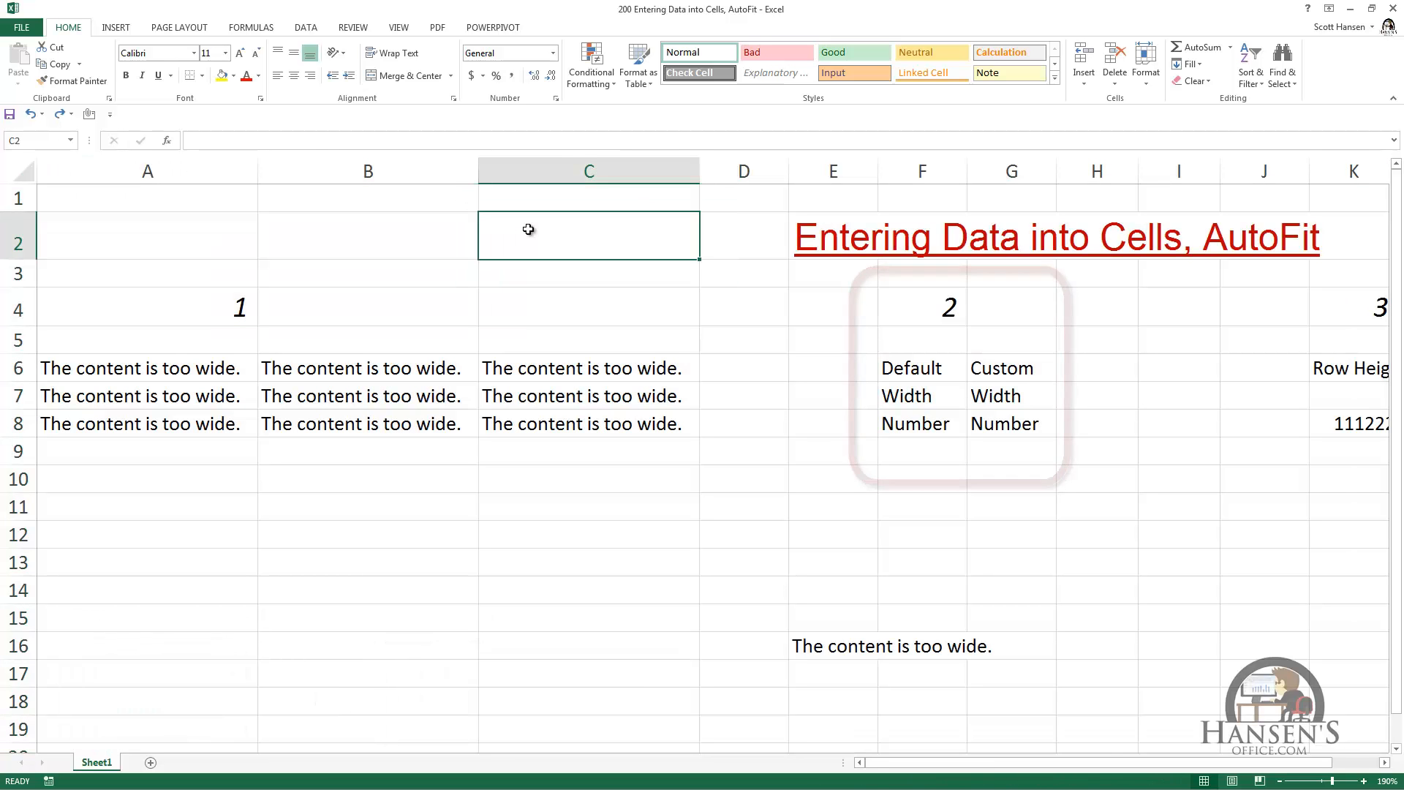
key(Right)
key(Right)
key(Right)
key(Down)
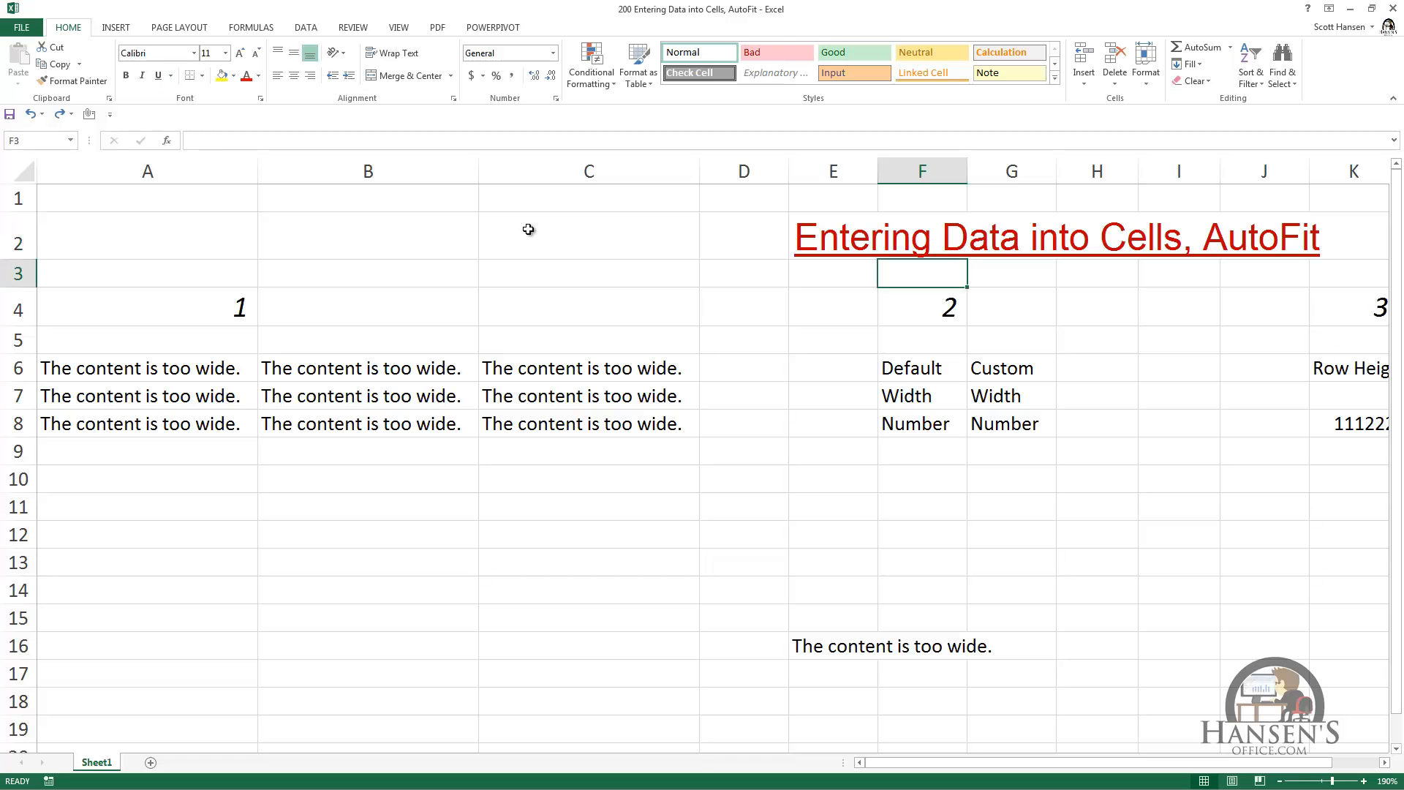
key(Down)
key(Down)
key(Down)
key(Down)
key(Down)
key(Down)
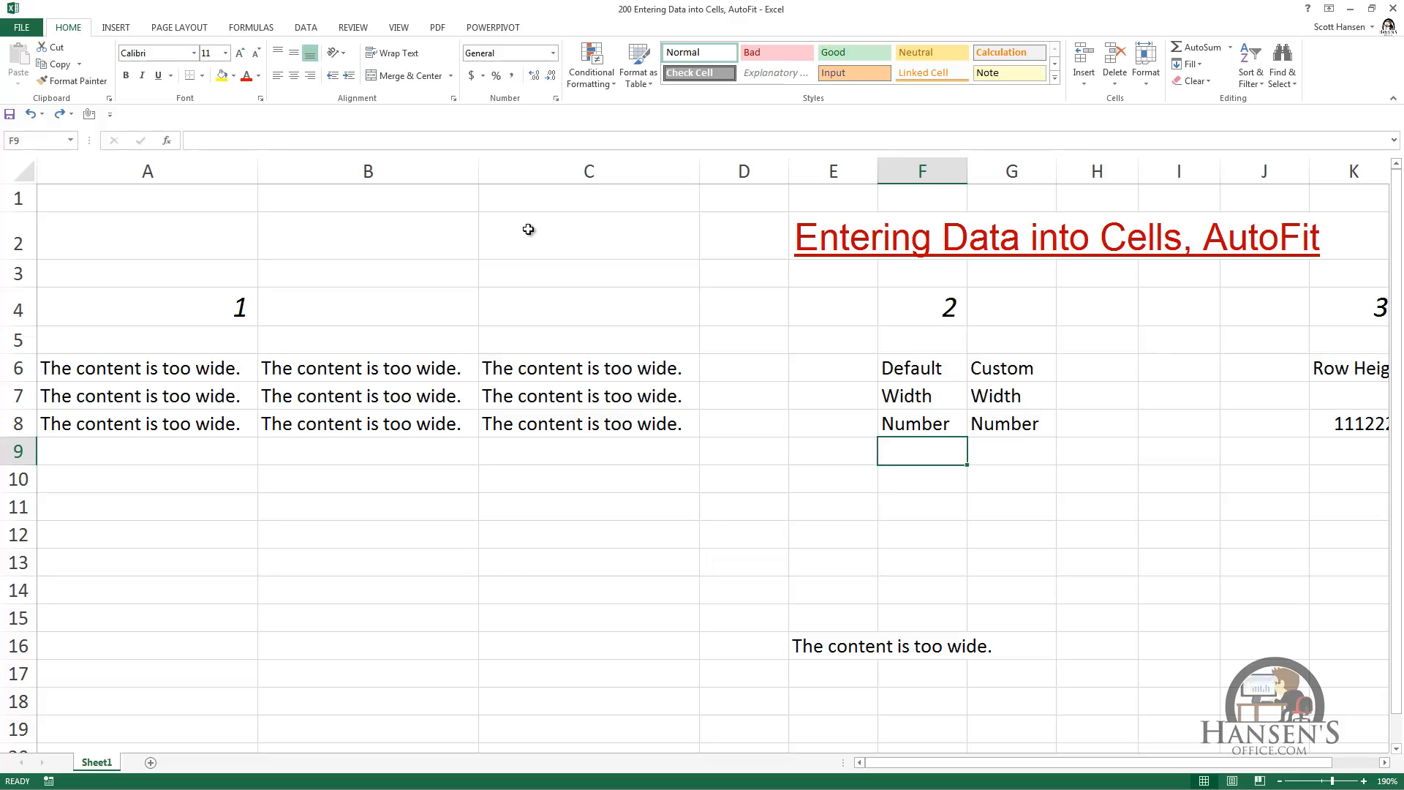
text(4444444444)
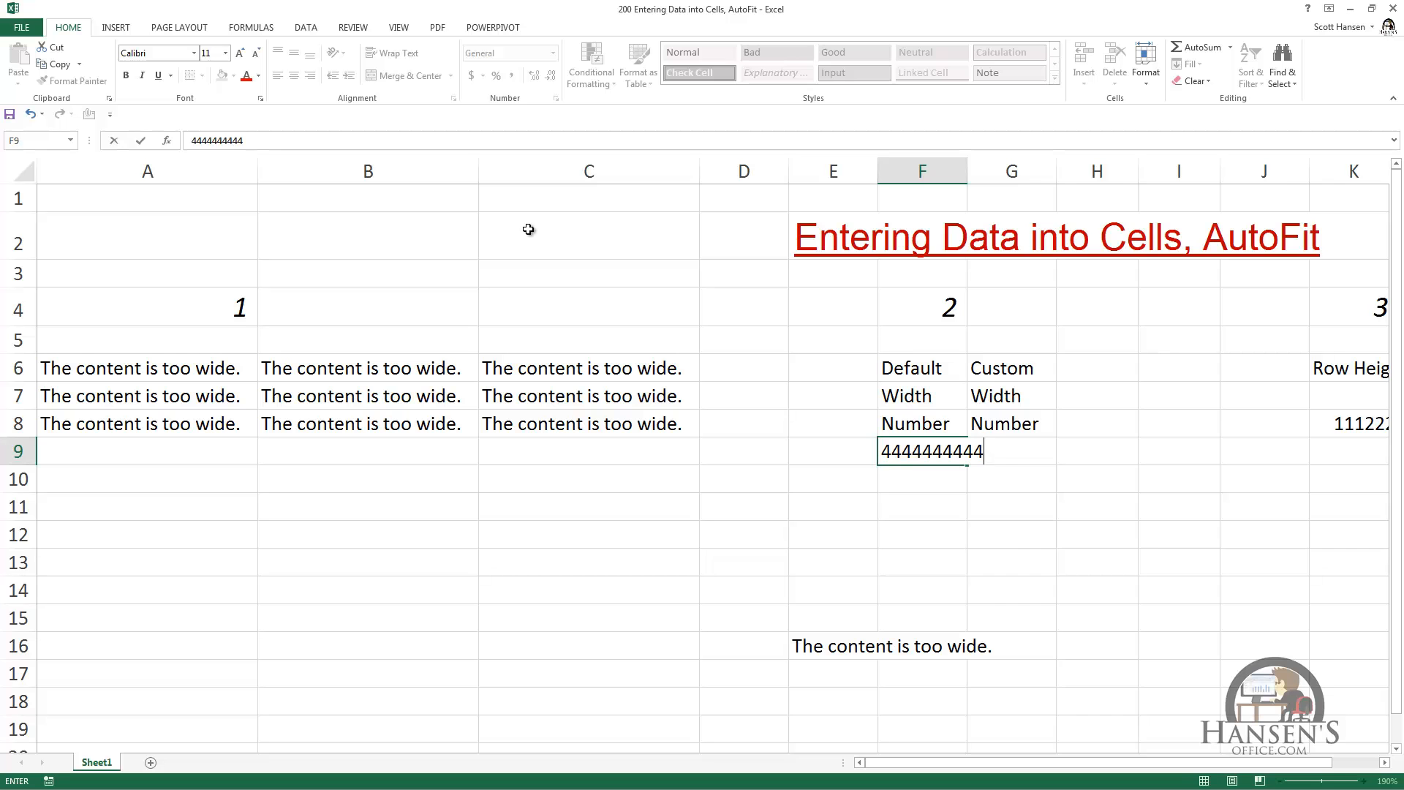
key(ctrl+Return)
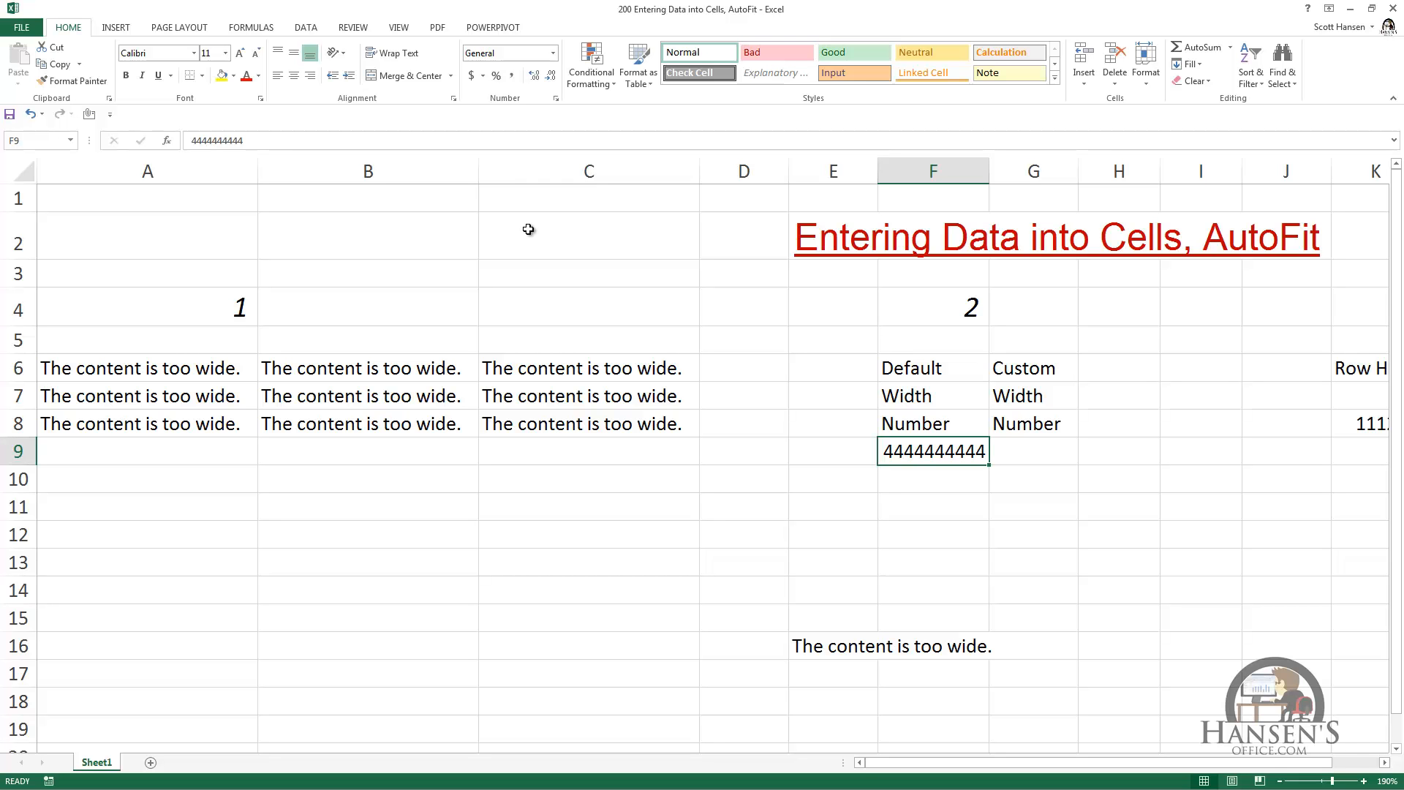
Step: Give column G a custom width by narrowing it very slightly by hand
key(Tab)
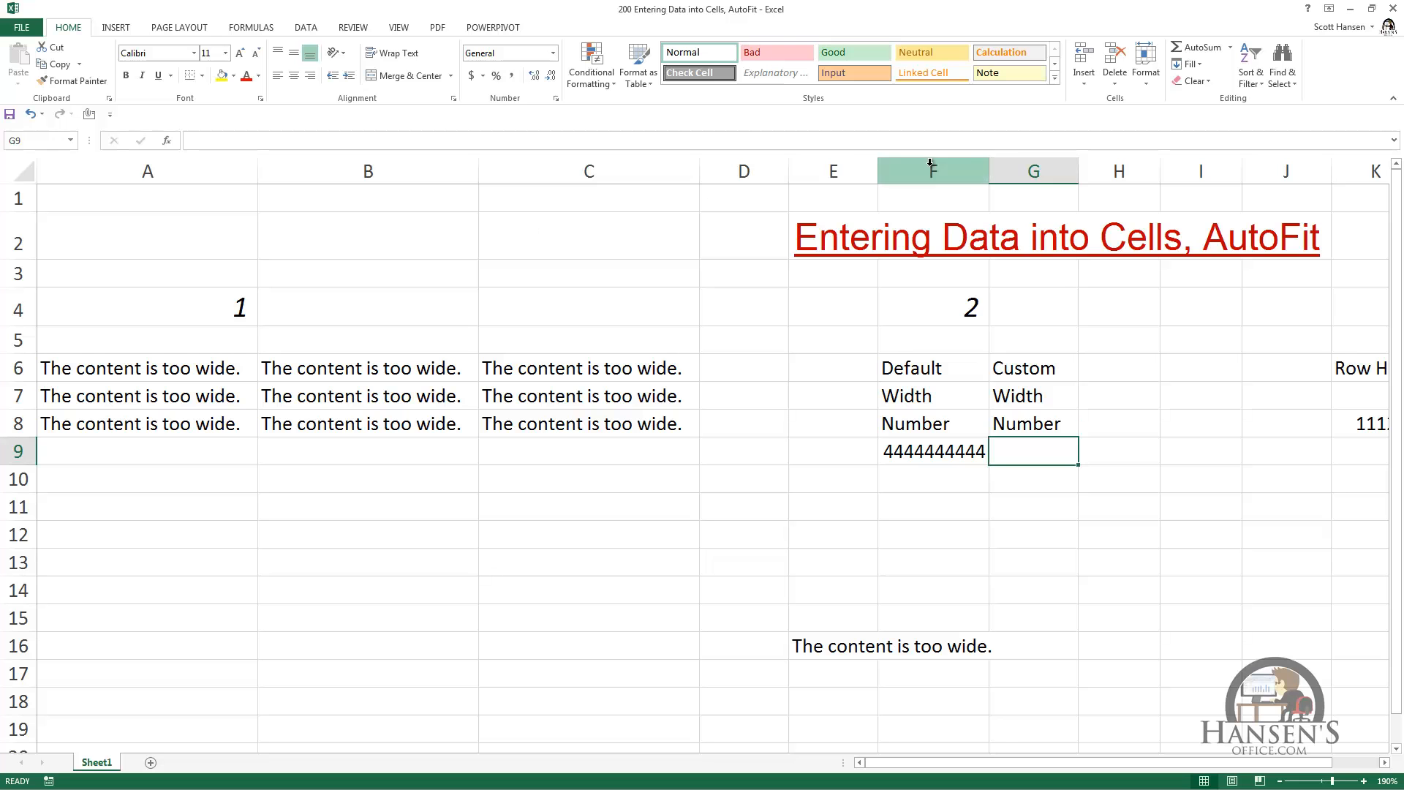
drag(1076, 171, 1075, 171)
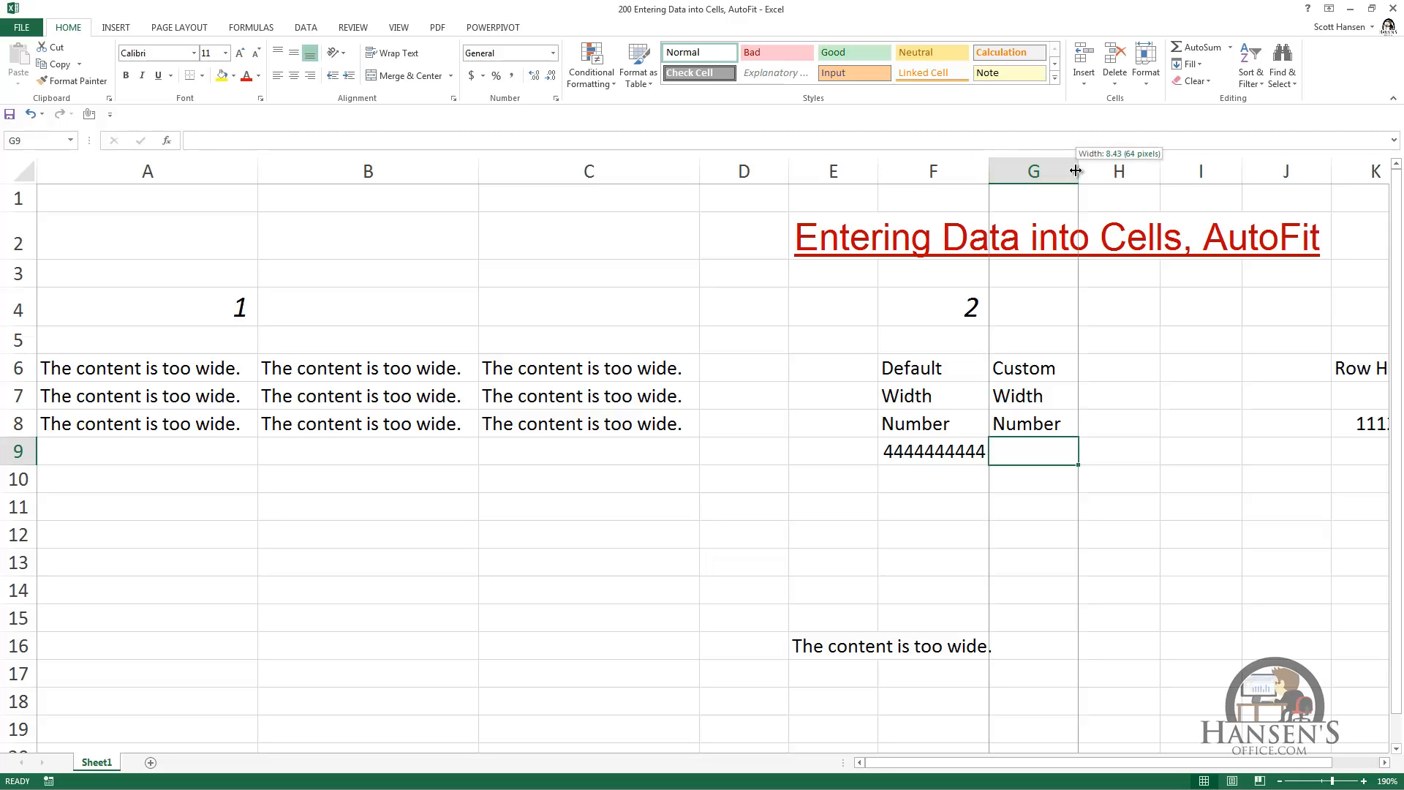
drag(1075, 170, 1072, 170)
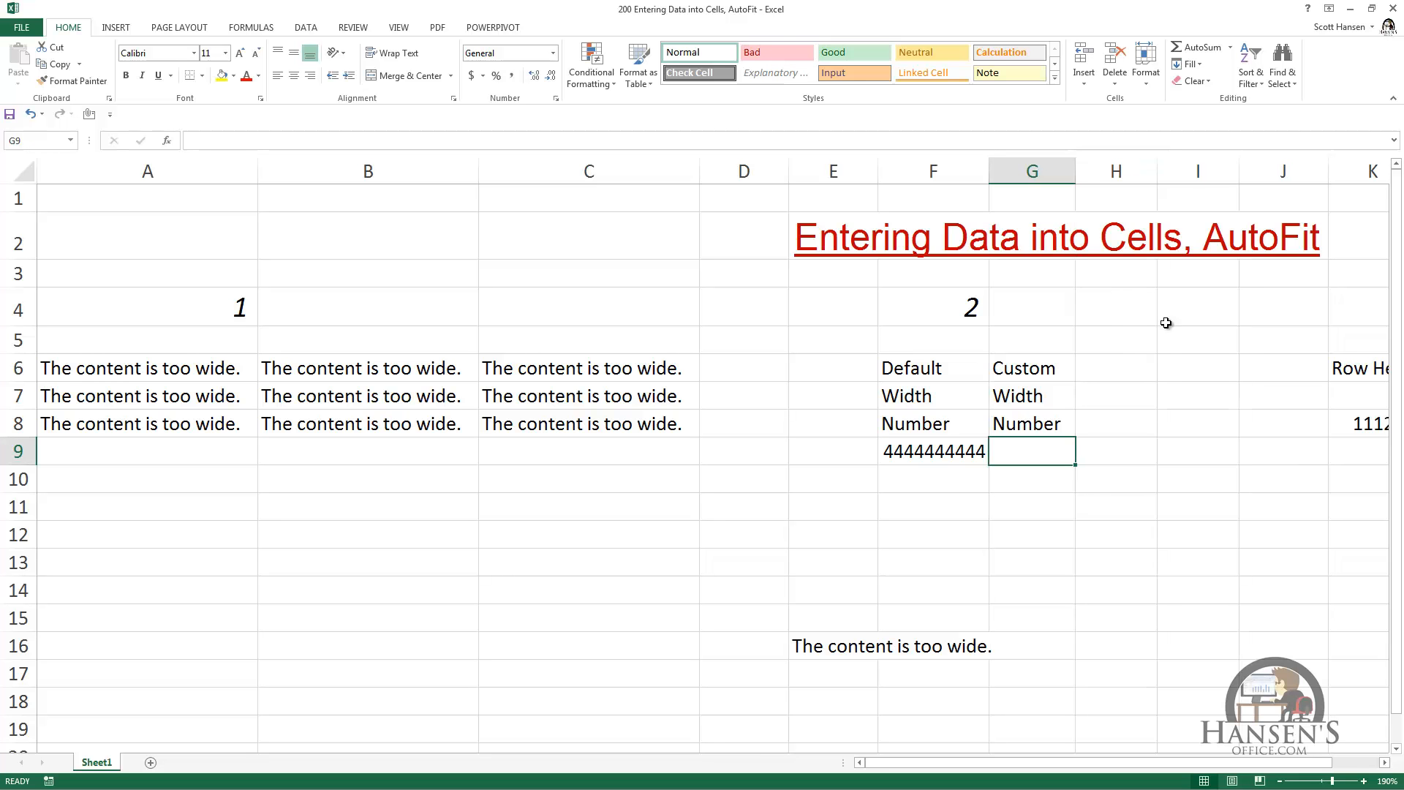
text(4444444444)
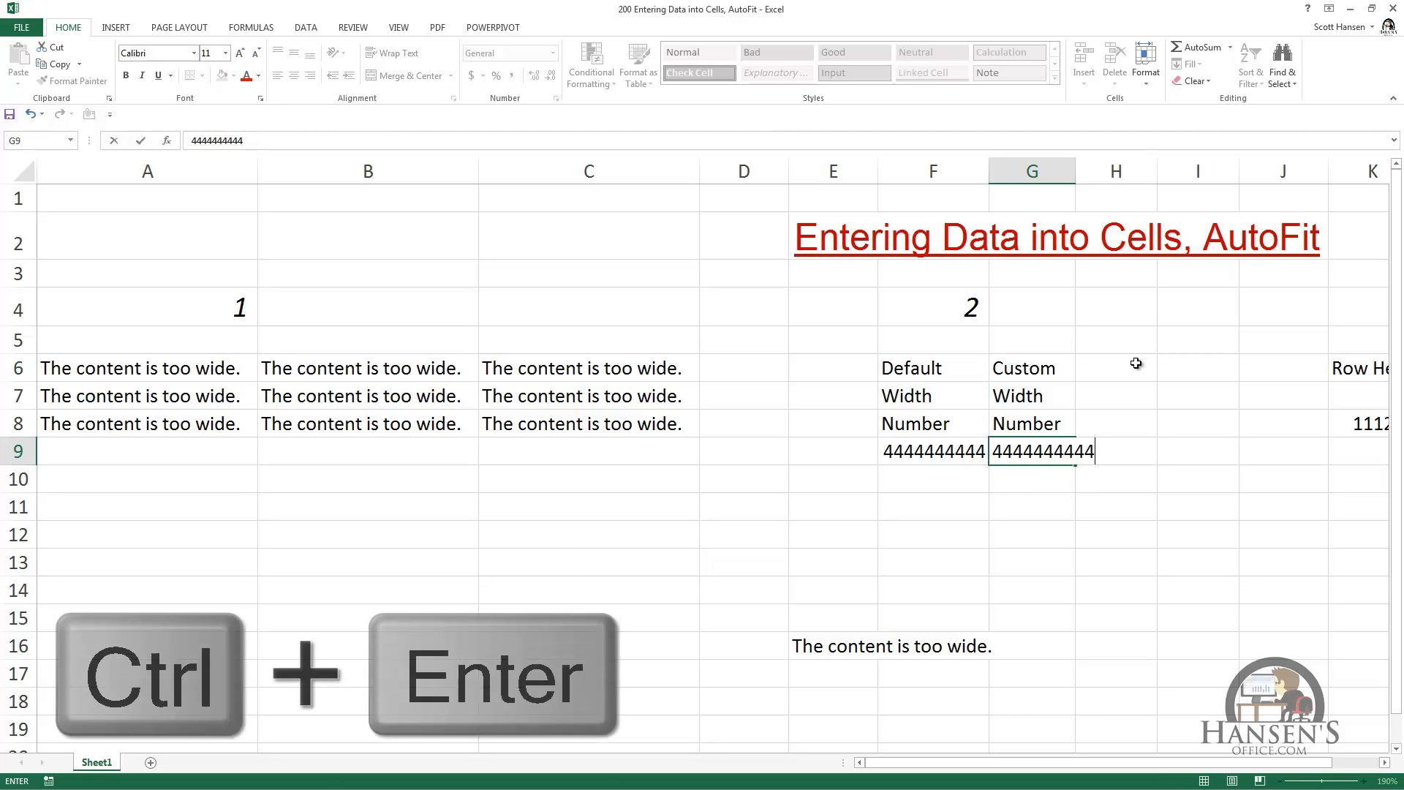
key(ctrl+Return)
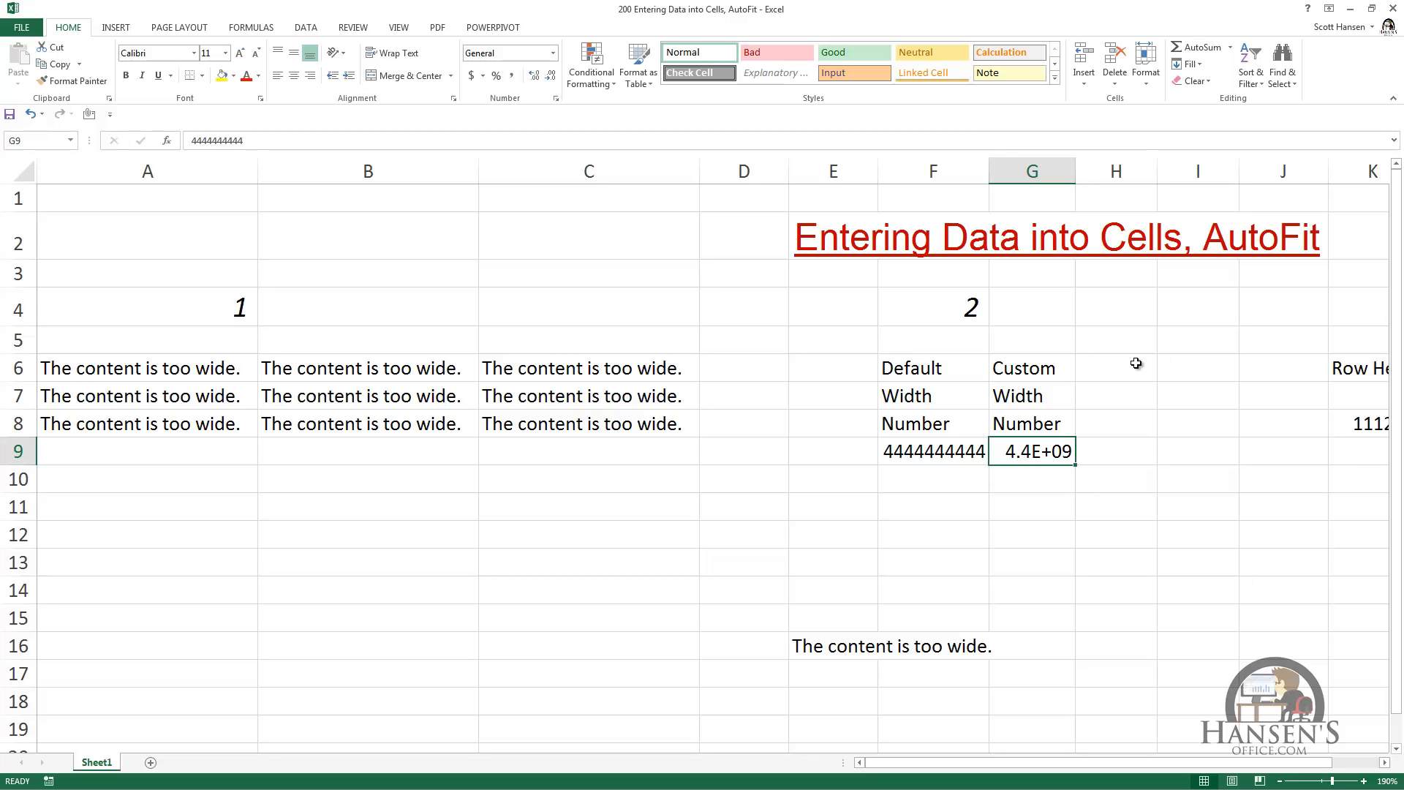
double_click(1077, 171)
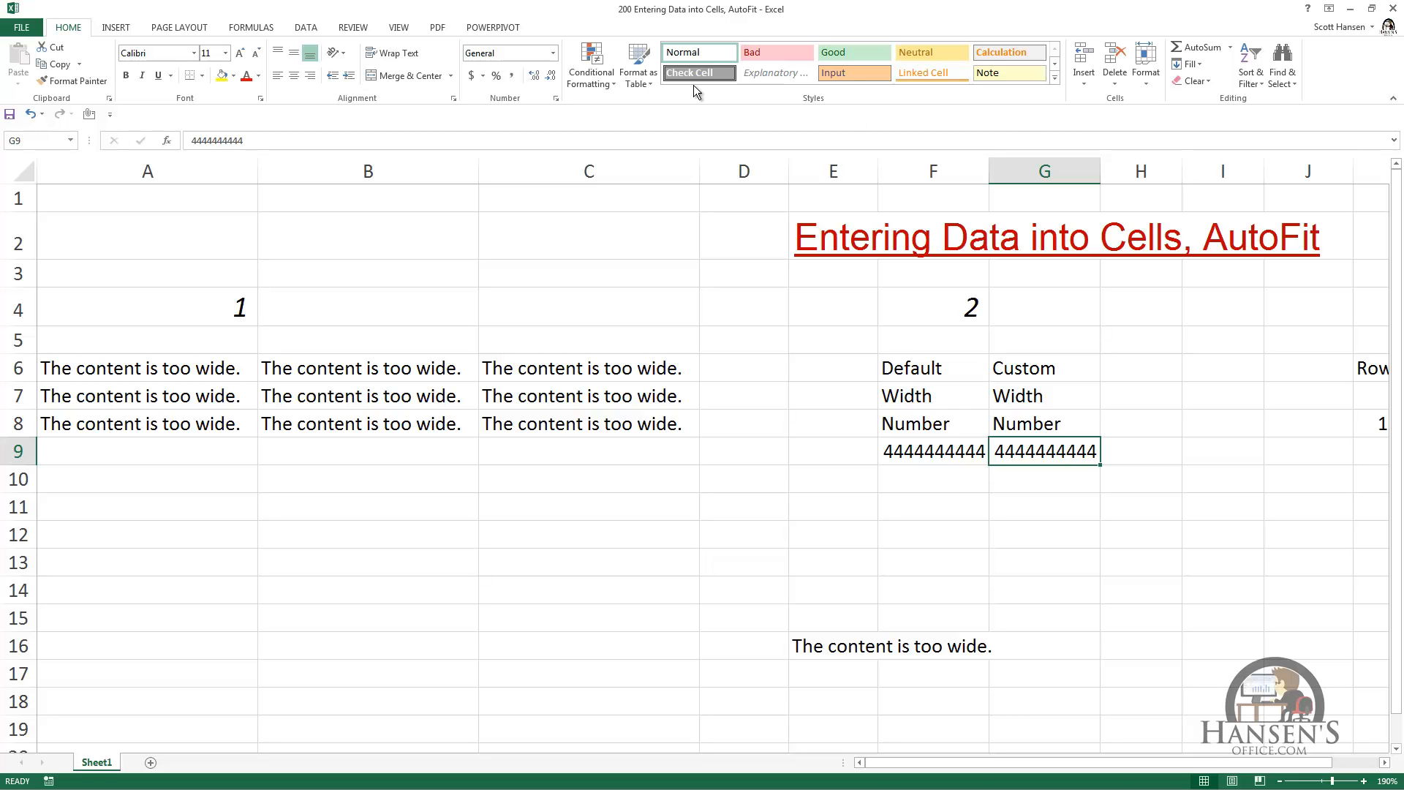
Step: Set the standard column width of the whole worksheet to 0, and undo that width change
click(22, 177)
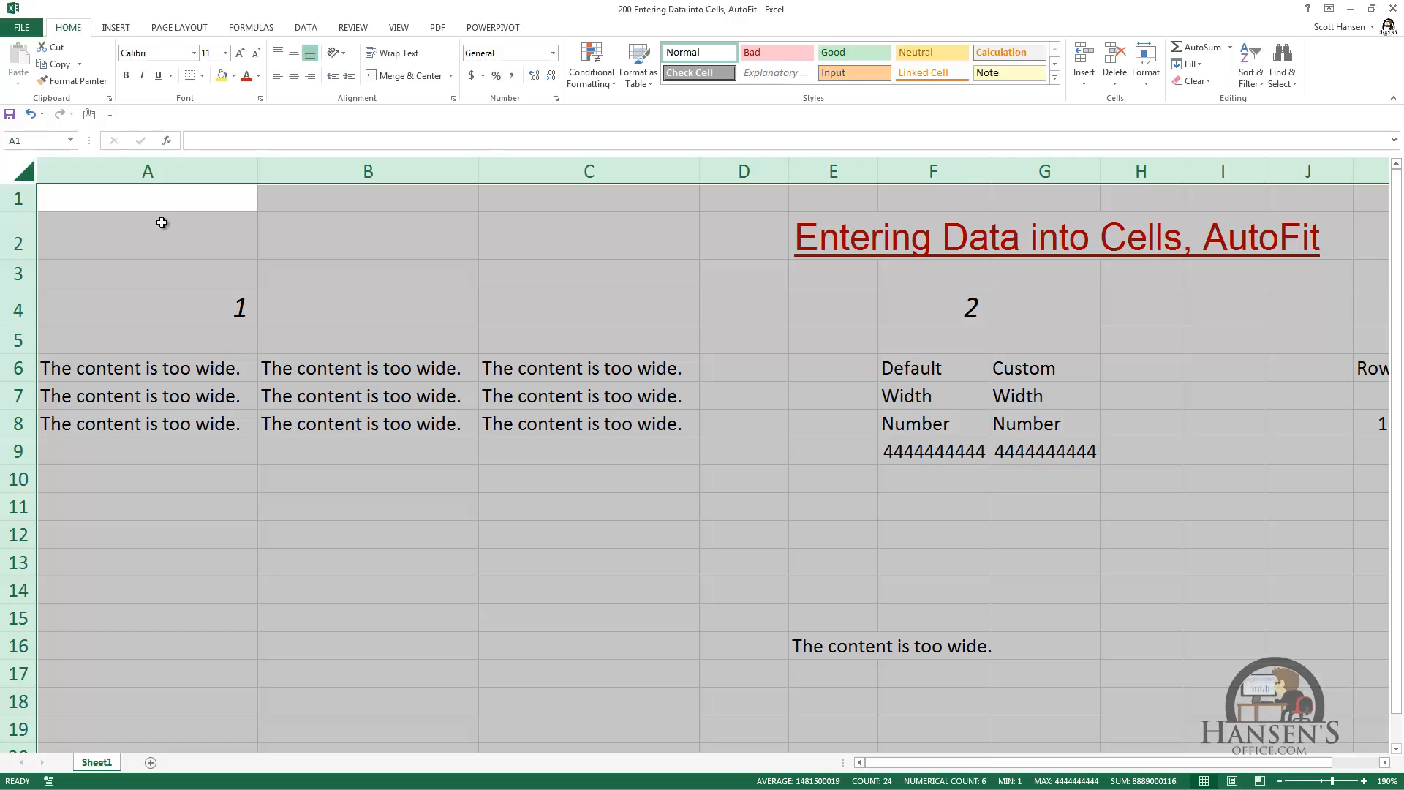
click(1145, 84)
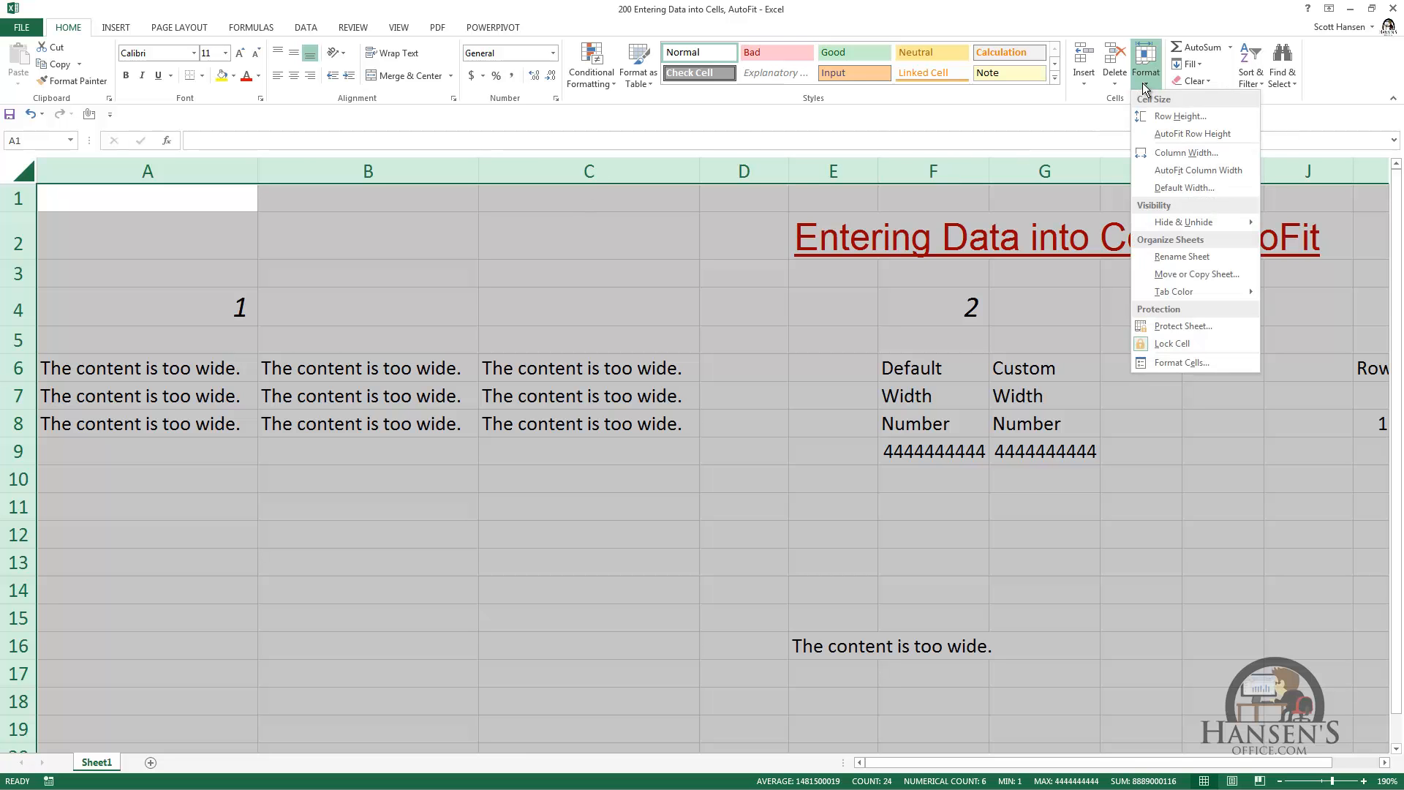
click(1179, 194)
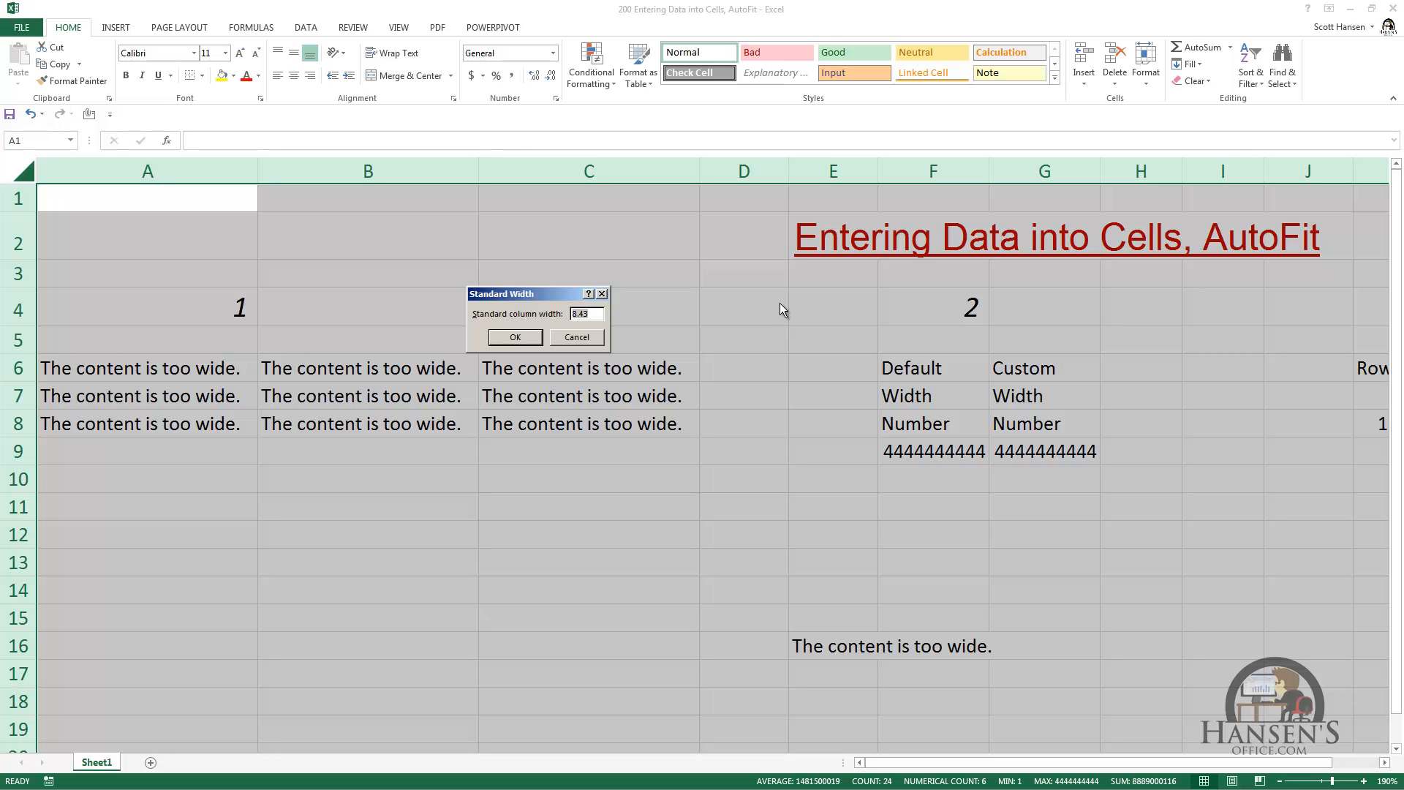
text(0)
key(Return)
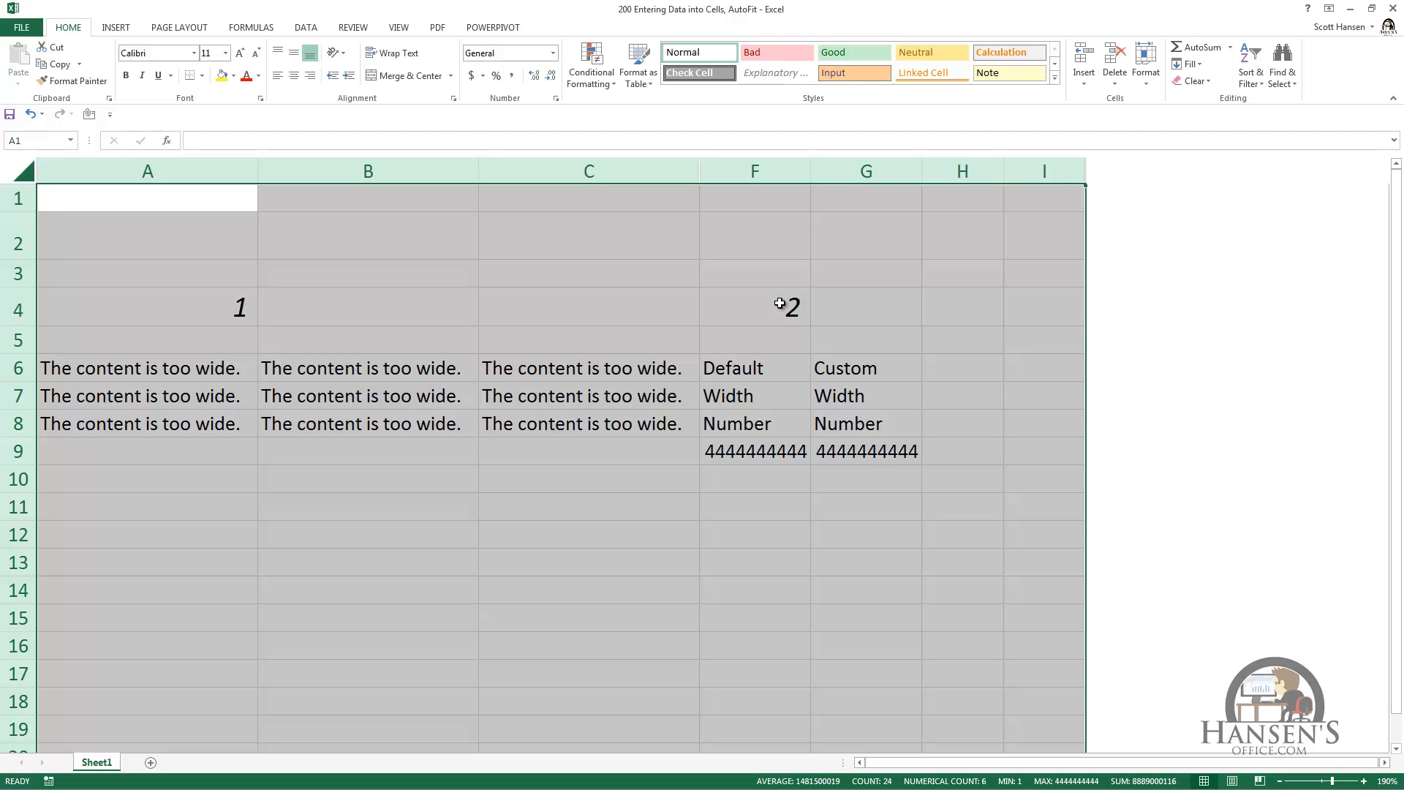
key(ctrl+z)
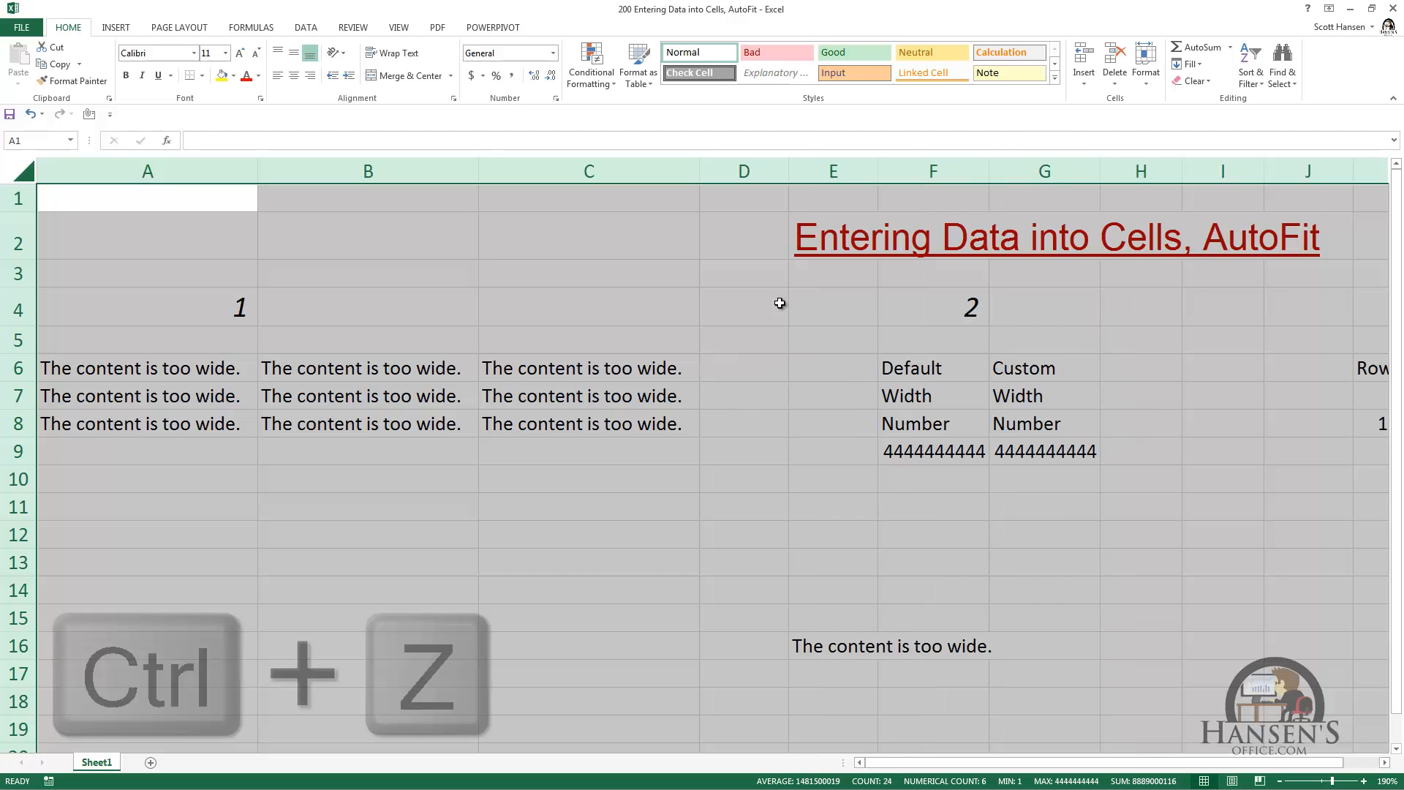
Step: Enlarge the font of the Row Height text in cell K6 to 24 points
click(1116, 323)
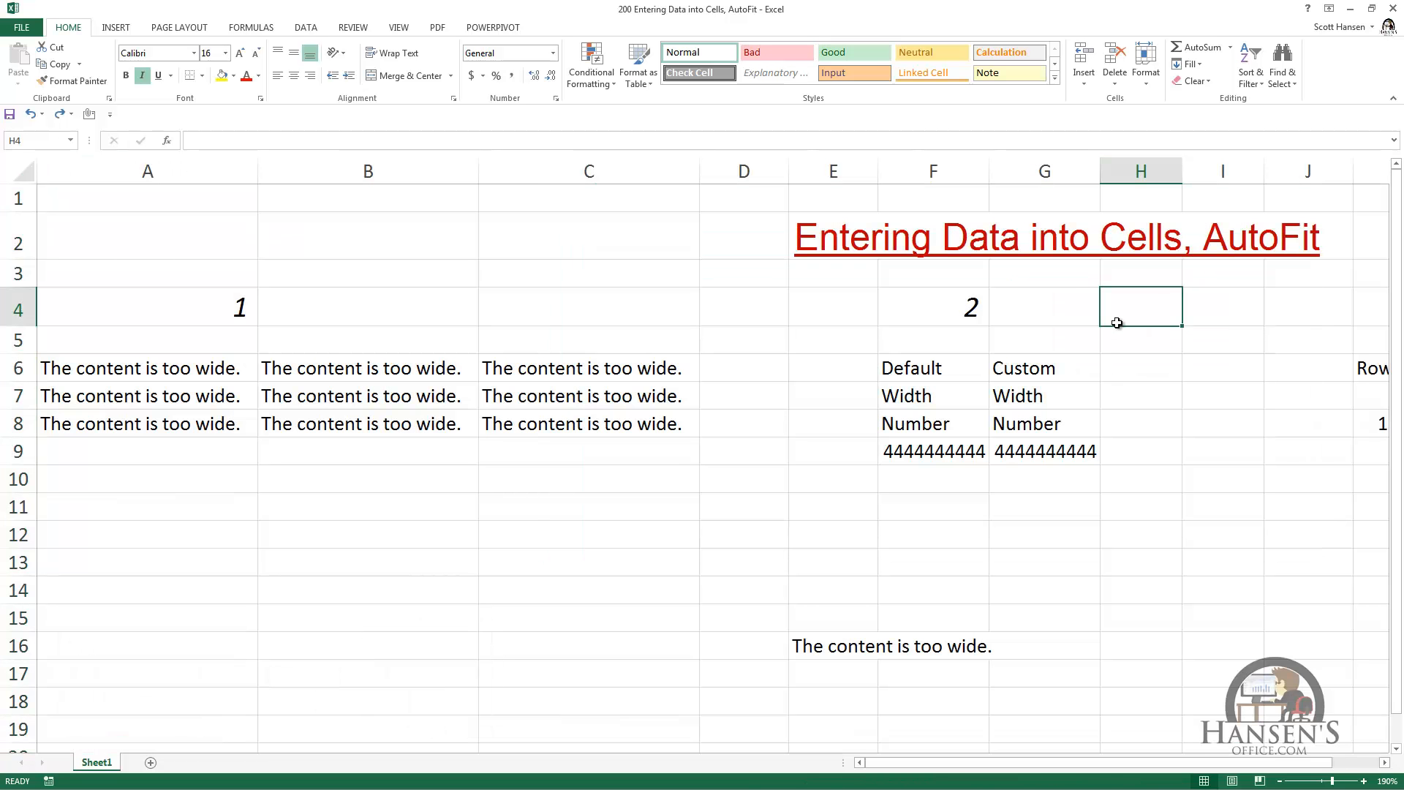
key(Right)
key(Right)
key(Right)
key(Right)
key(Right)
key(Right)
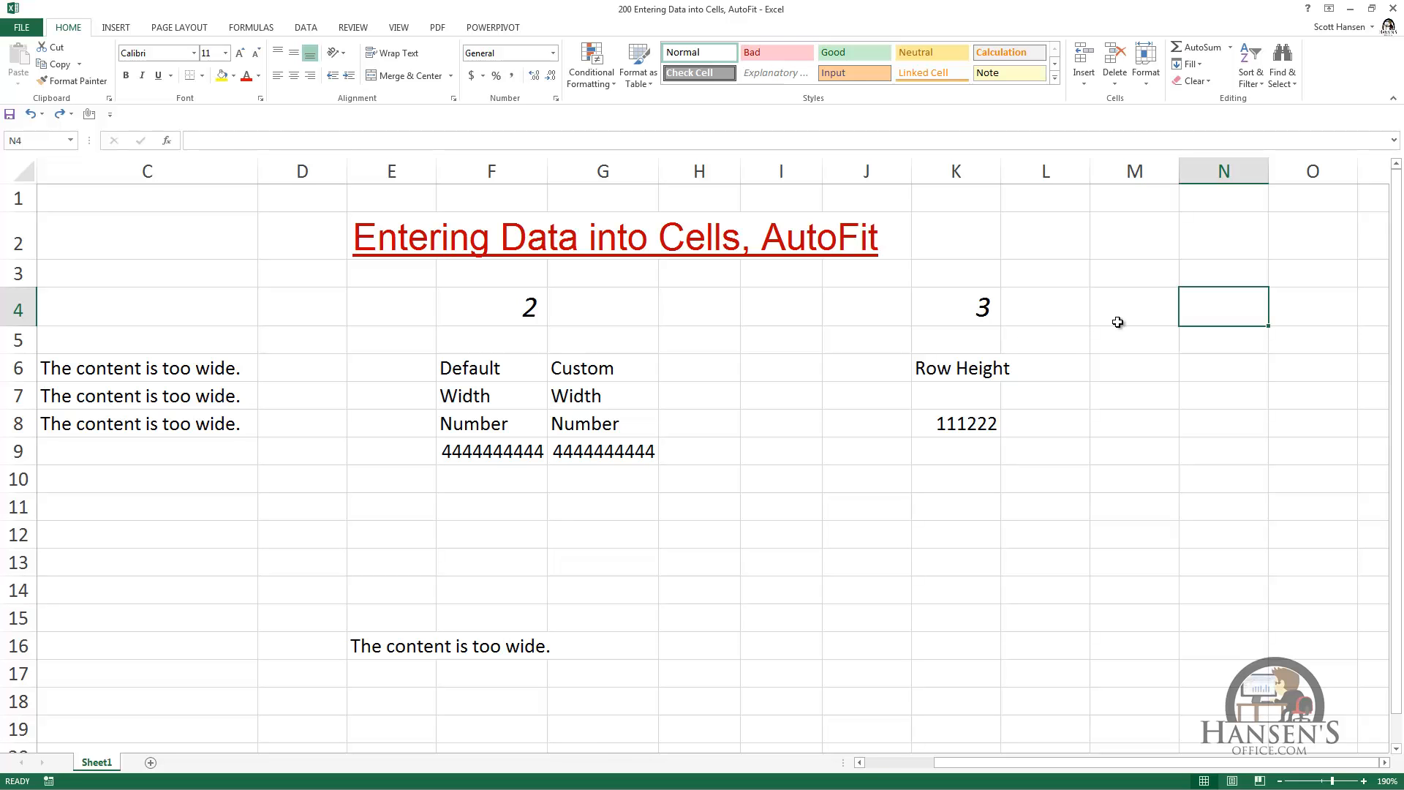
click(937, 361)
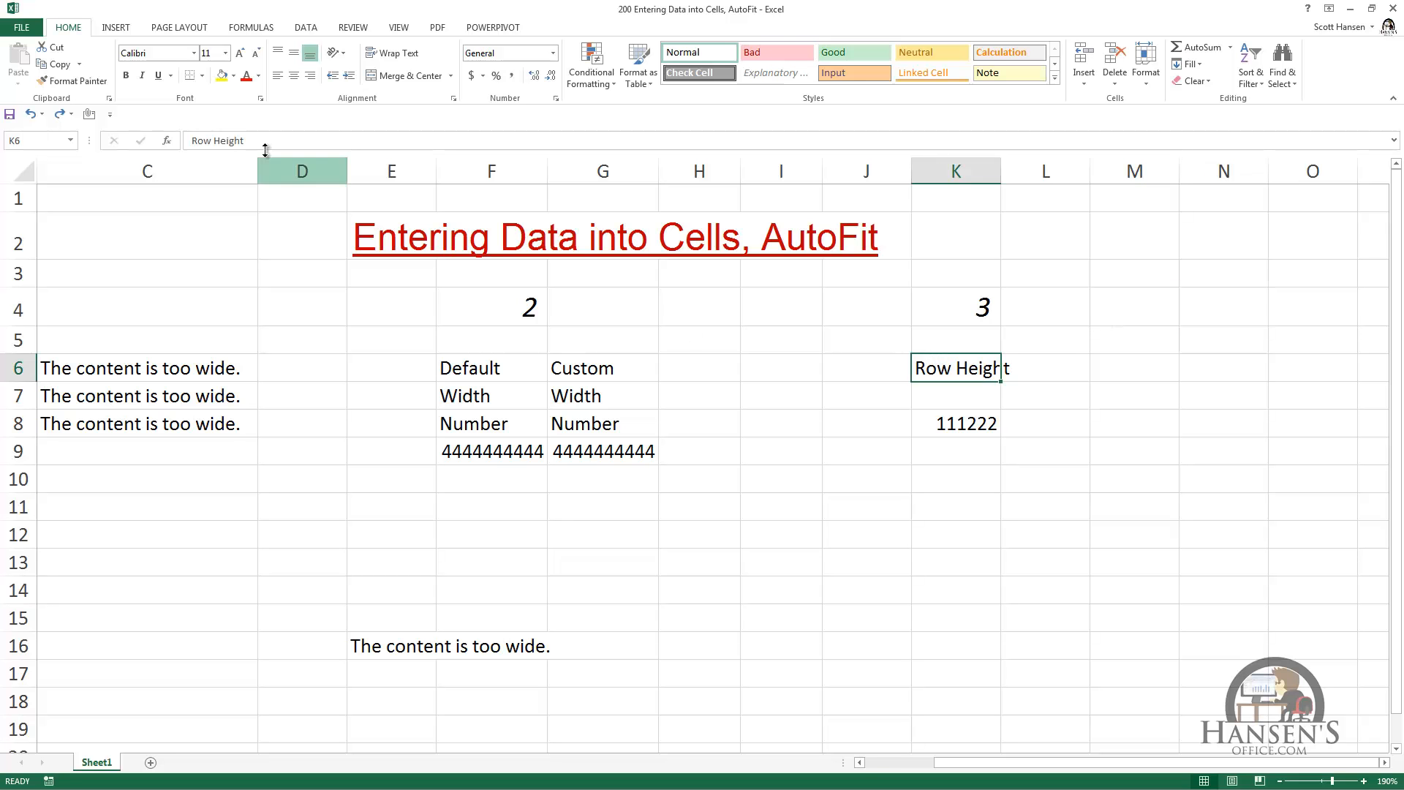
click(239, 54)
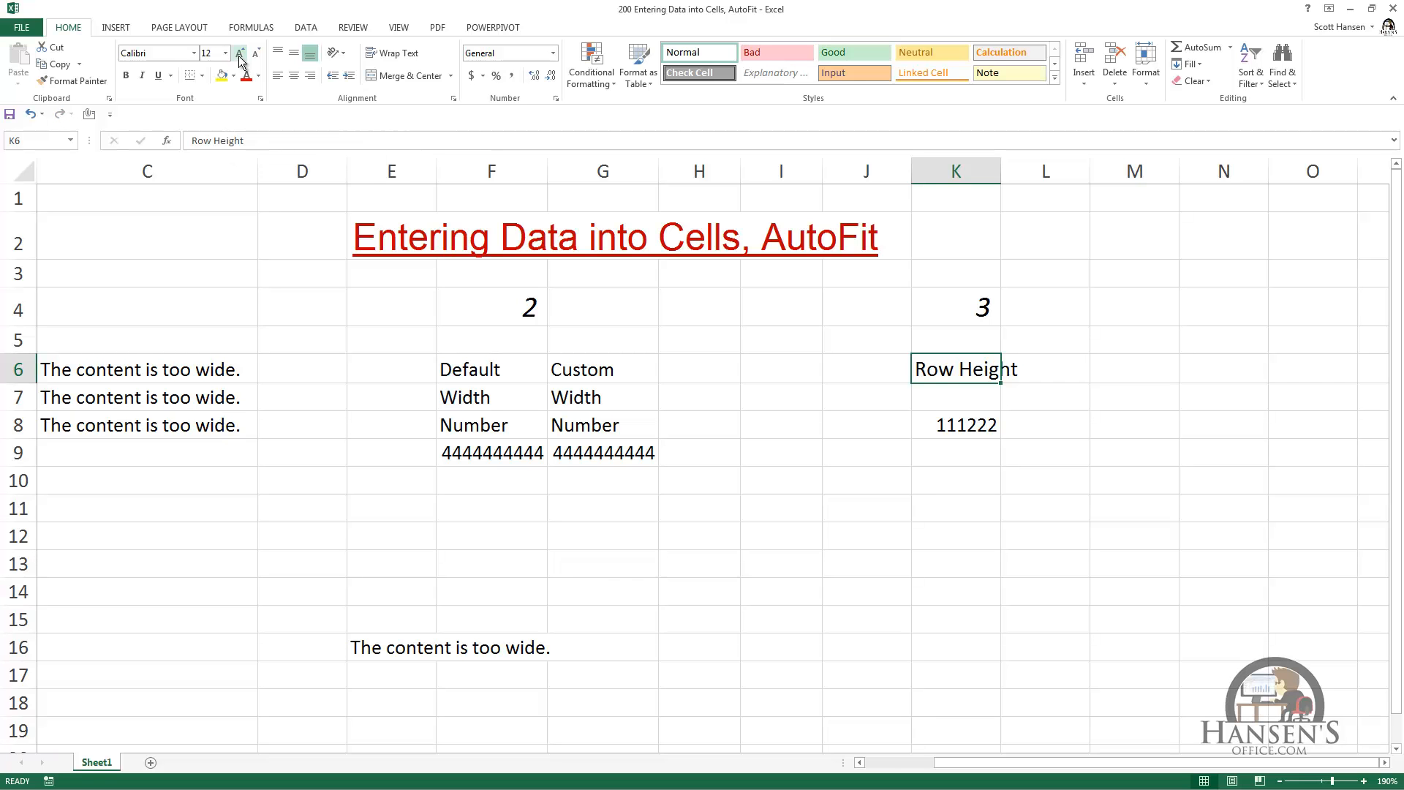
click(240, 54)
click(240, 54)
click(240, 54)
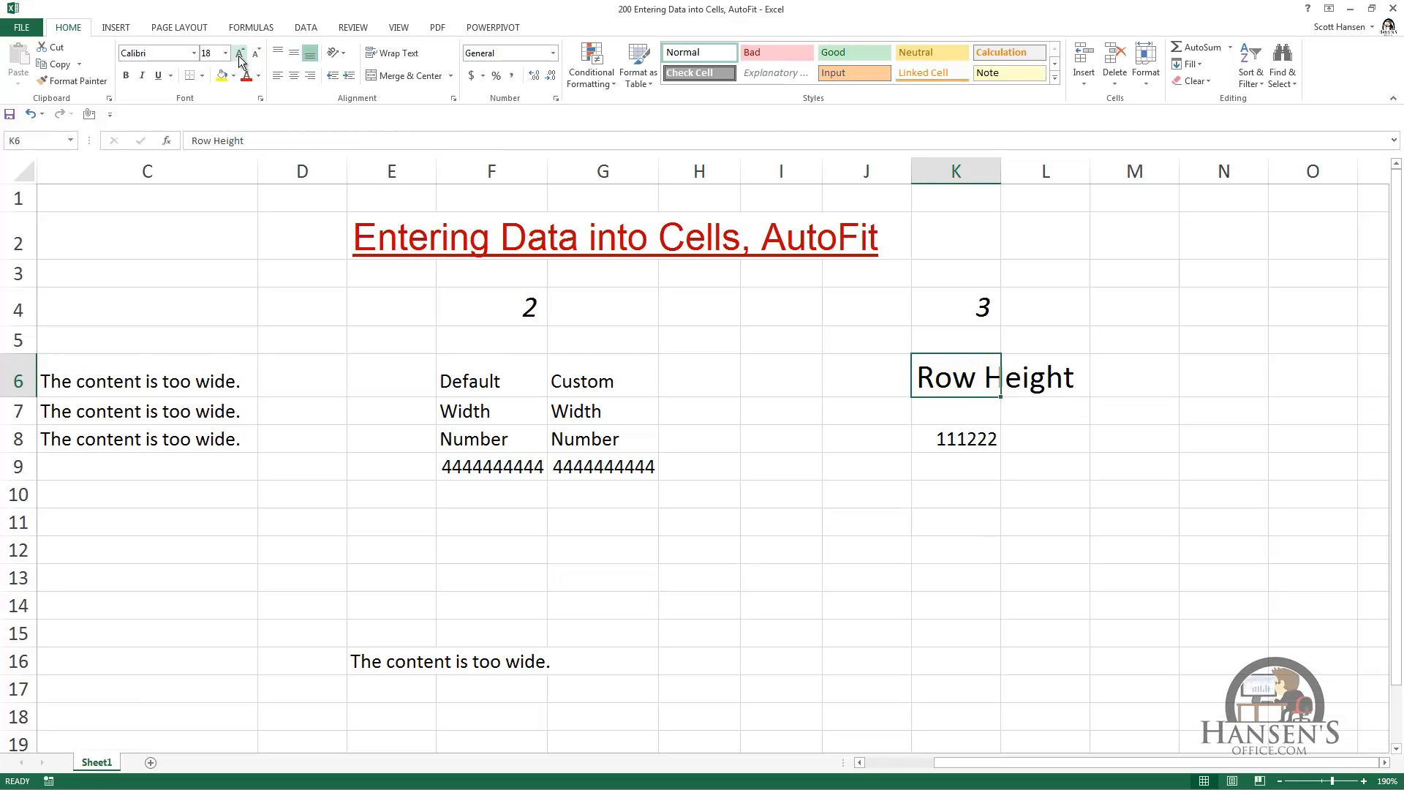
click(240, 54)
click(240, 55)
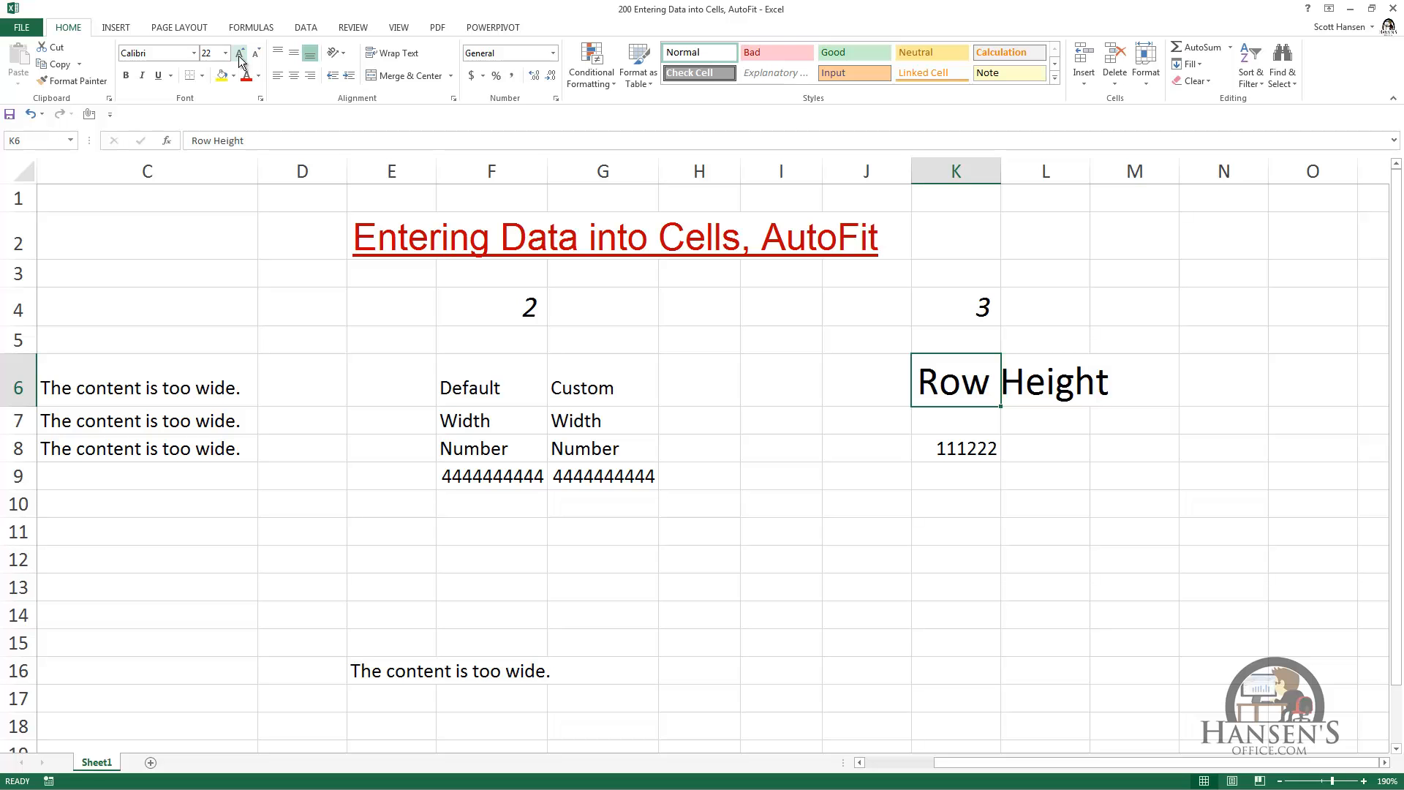
click(239, 56)
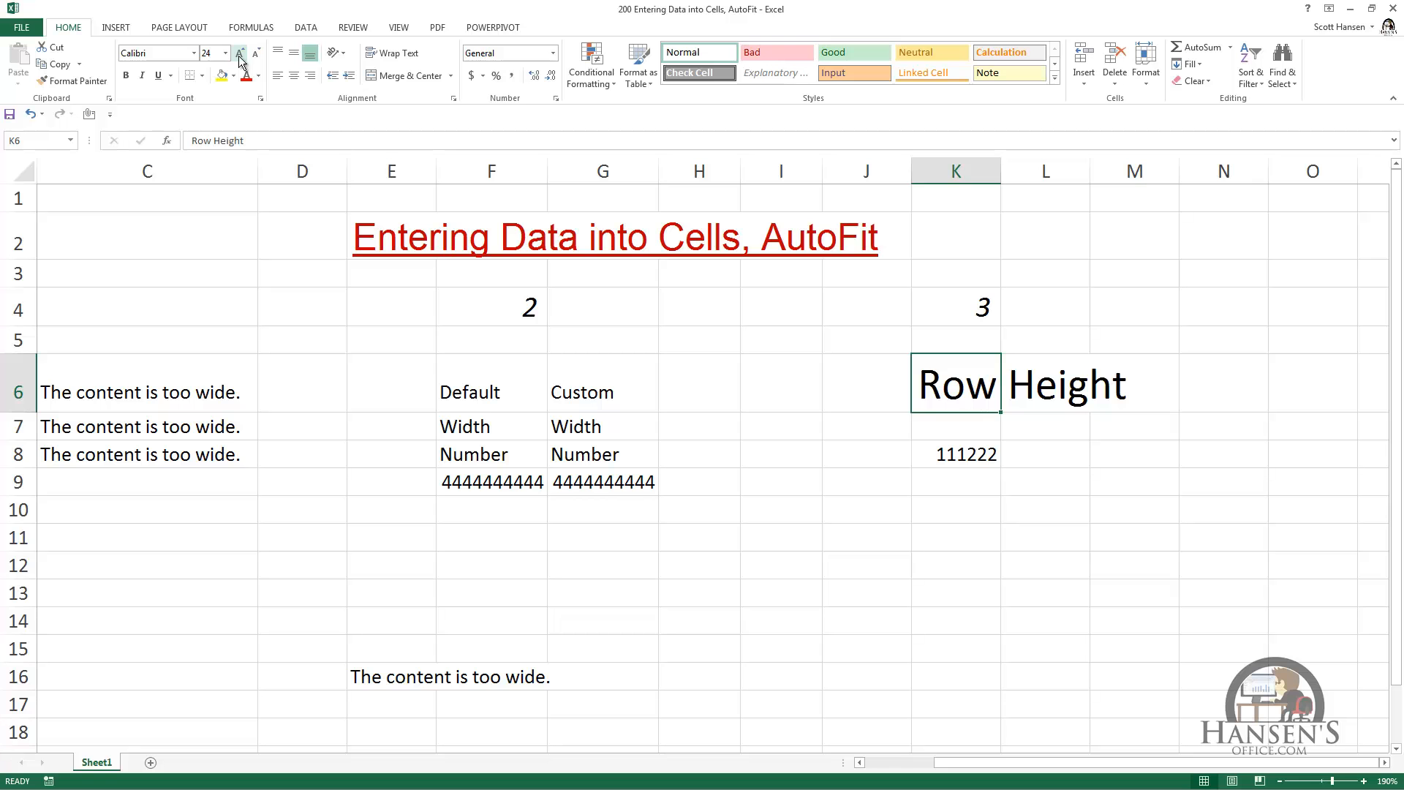
Step: Enlarge the font of the number 111222 in cell K8 to 24 points
click(947, 452)
click(241, 54)
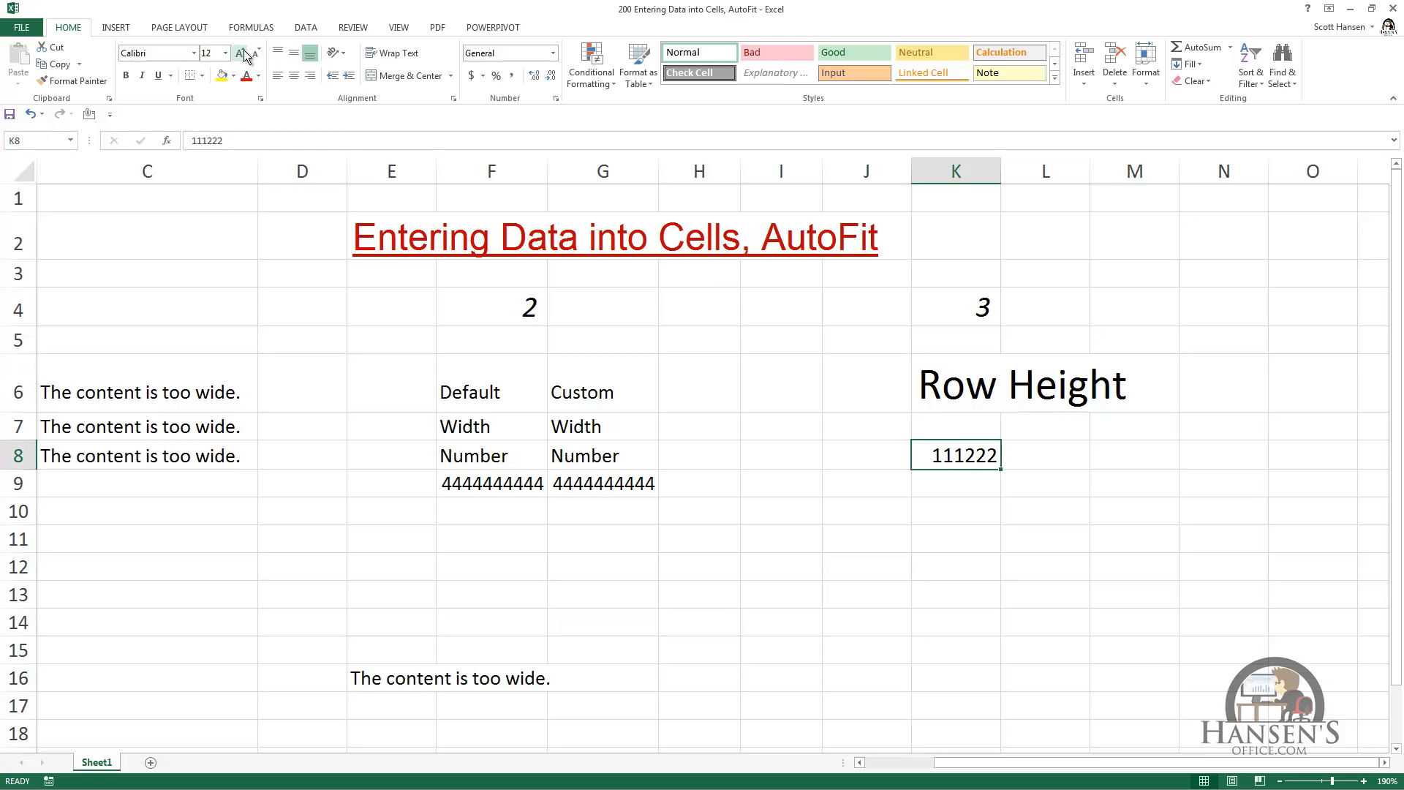
click(241, 55)
click(242, 54)
click(242, 54)
click(242, 55)
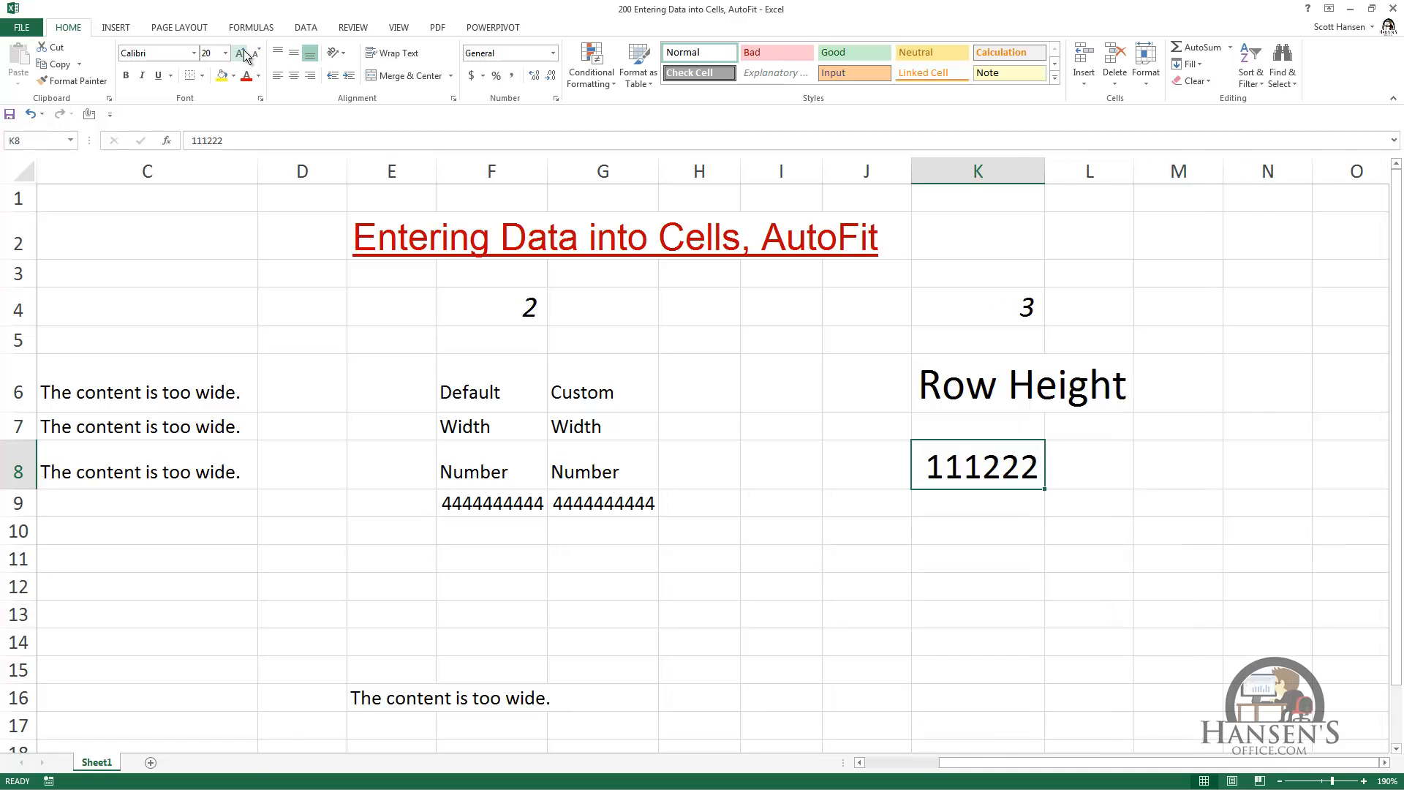
click(241, 55)
click(241, 54)
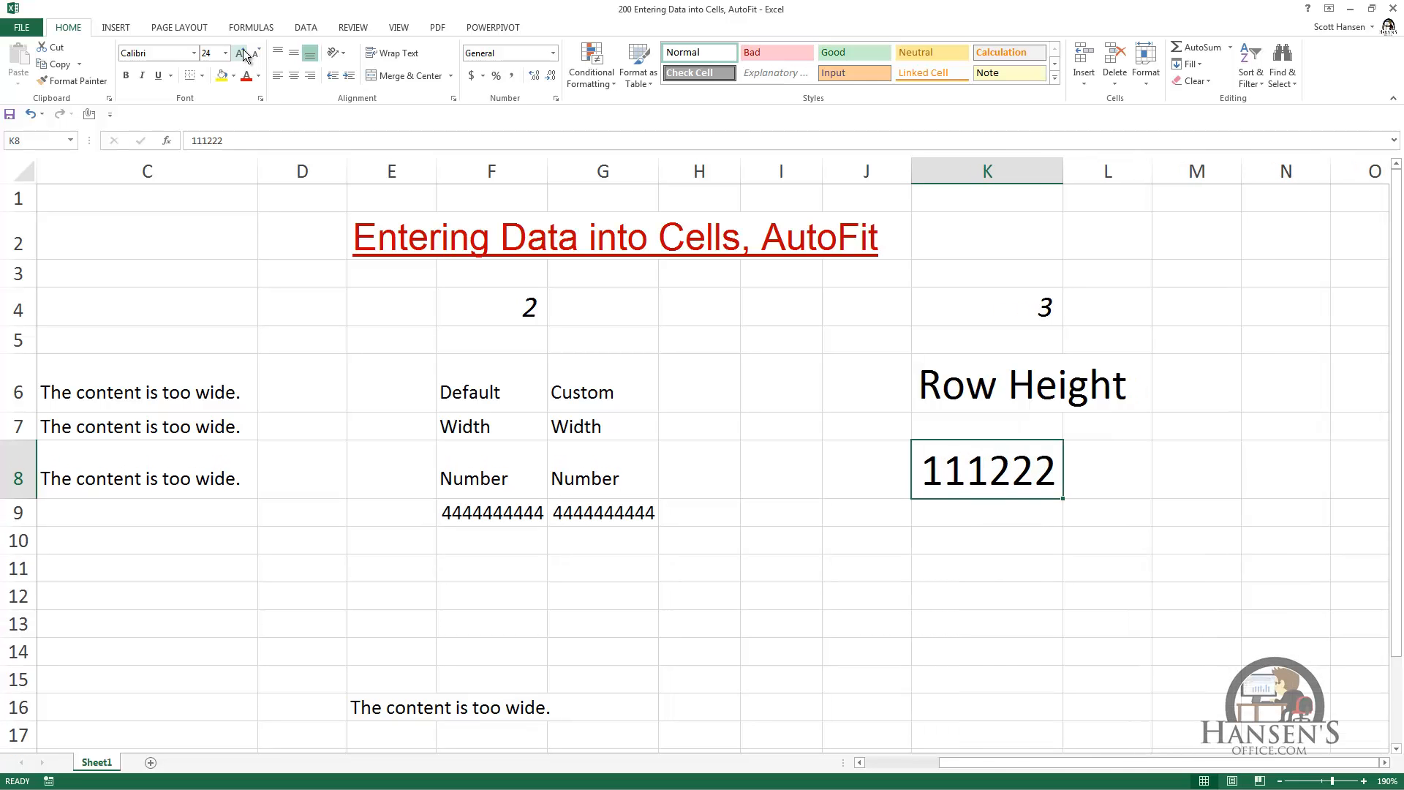